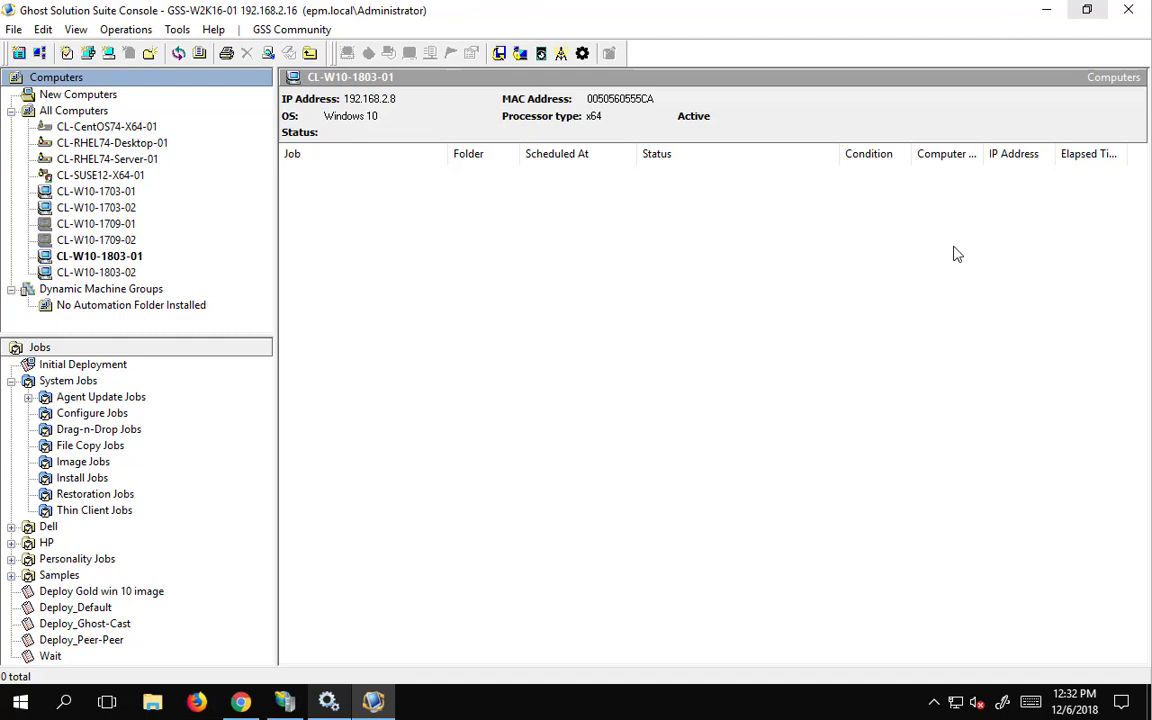
# - Start a new Boot Disk Creator configuration named 'simple pe 10' and review its installed pre-boot OS files
pyautogui.click(499, 53)
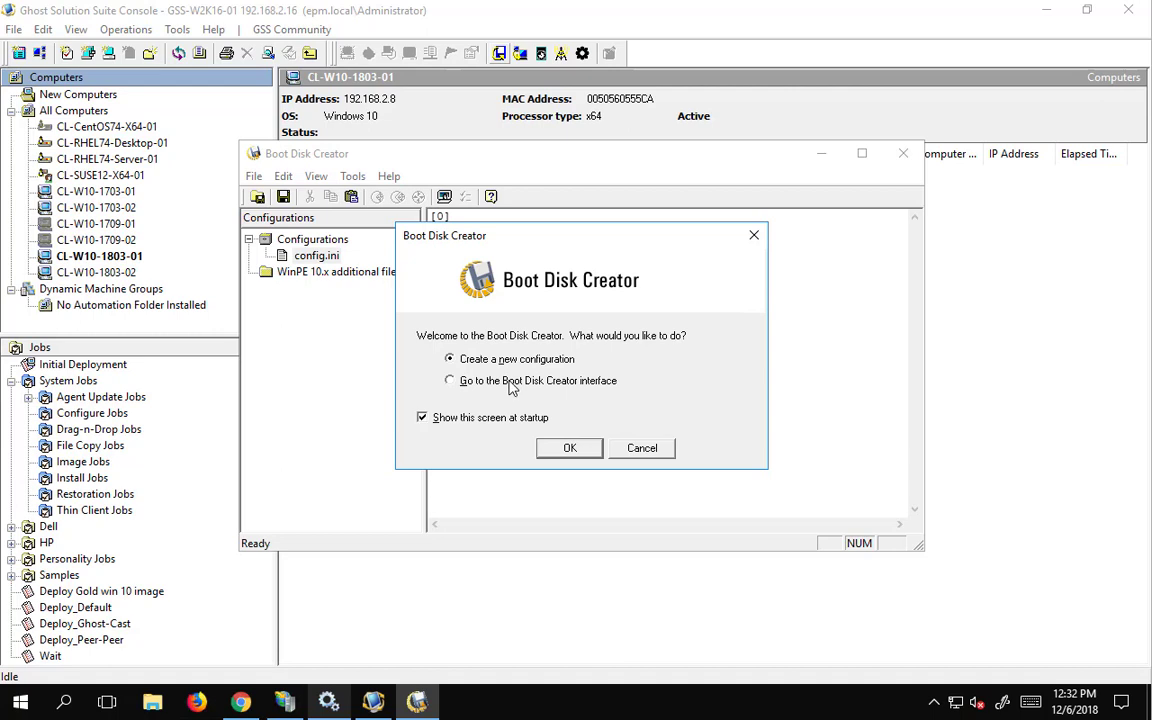
pyautogui.click(569, 449)
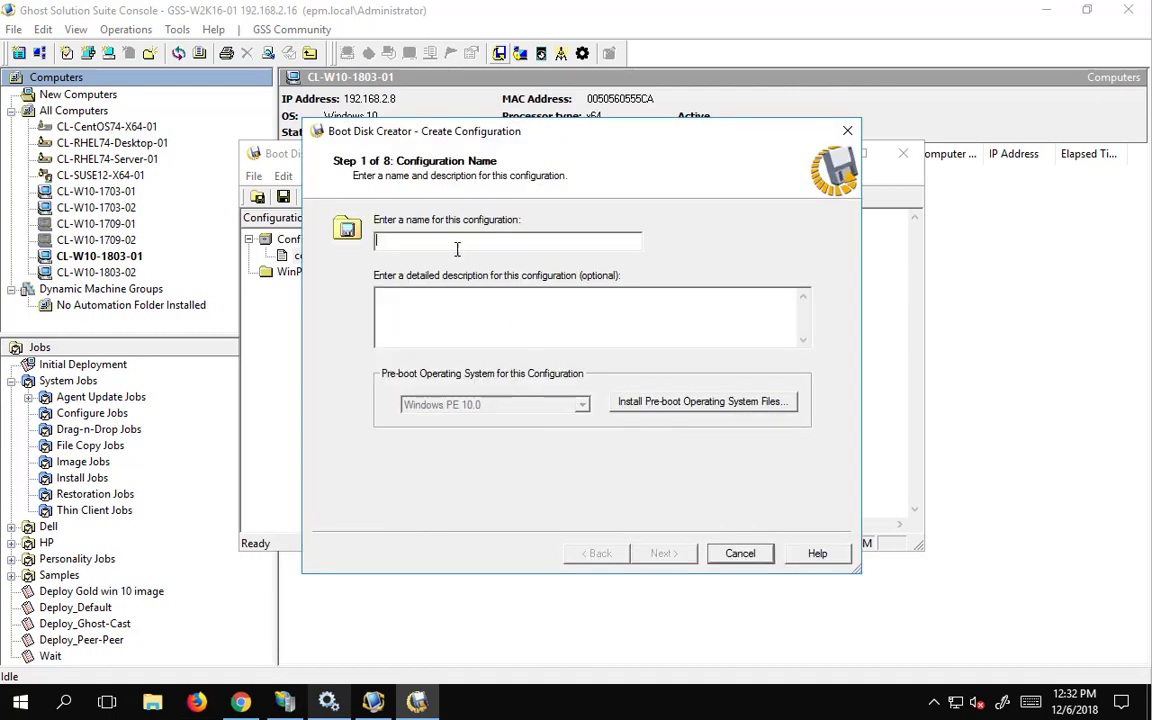
pyautogui.write('simple pe ')
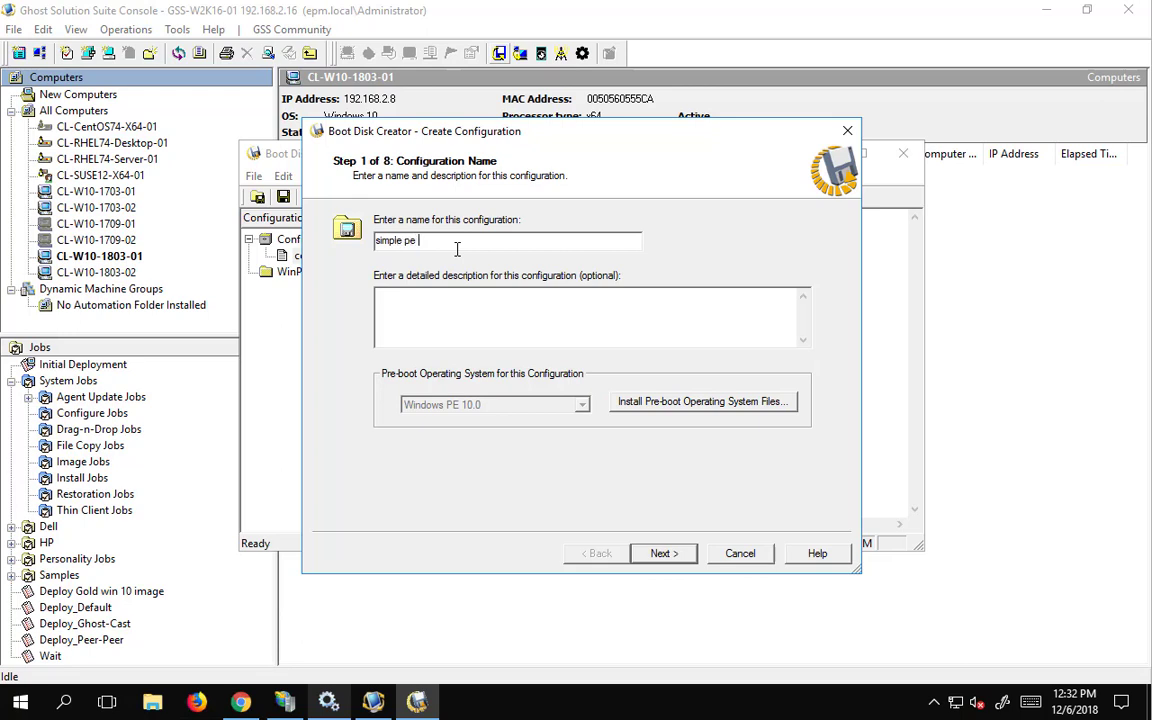
pyautogui.write('10')
pyautogui.click(668, 405)
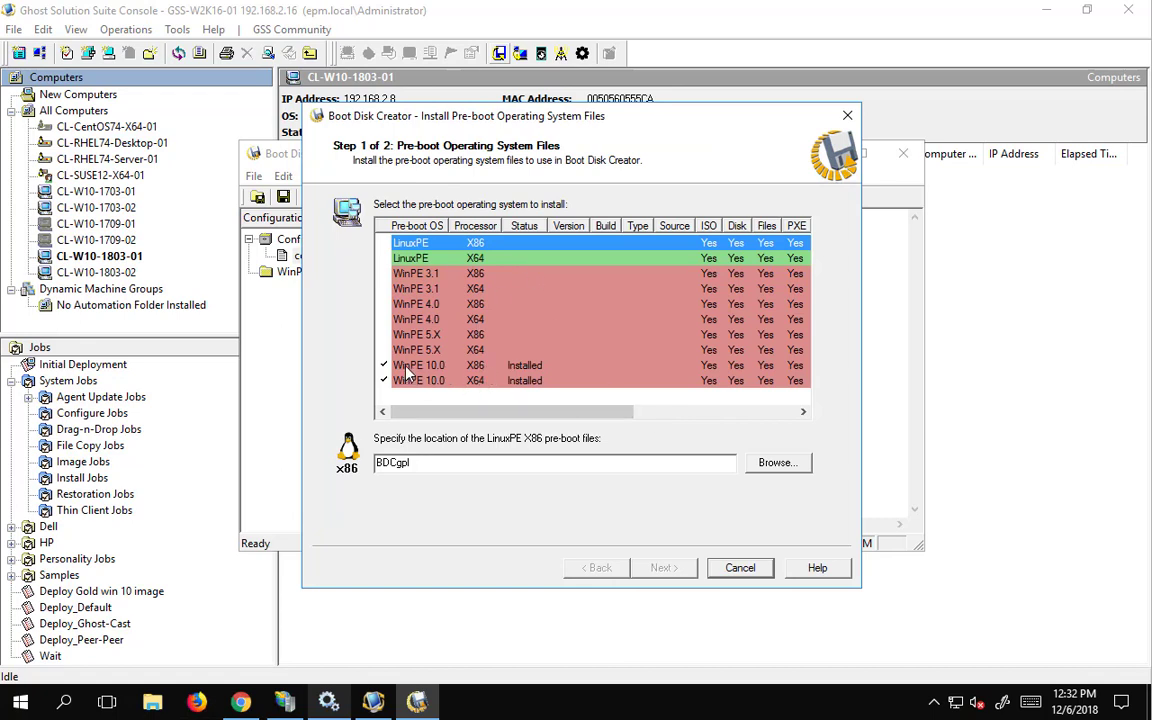
pyautogui.click(740, 567)
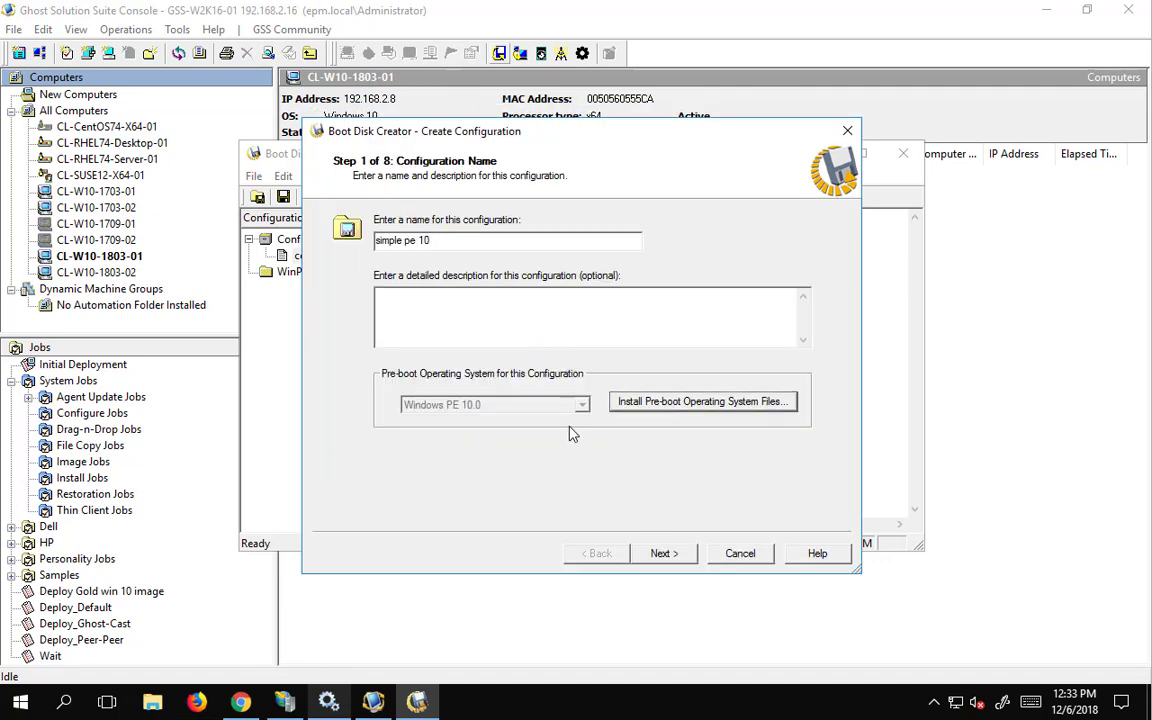
# - Keep auto-detected drivers, DHCP addressing, and a TCP/IP connection to 192.168.2.16 on port 402
pyautogui.click(676, 554)
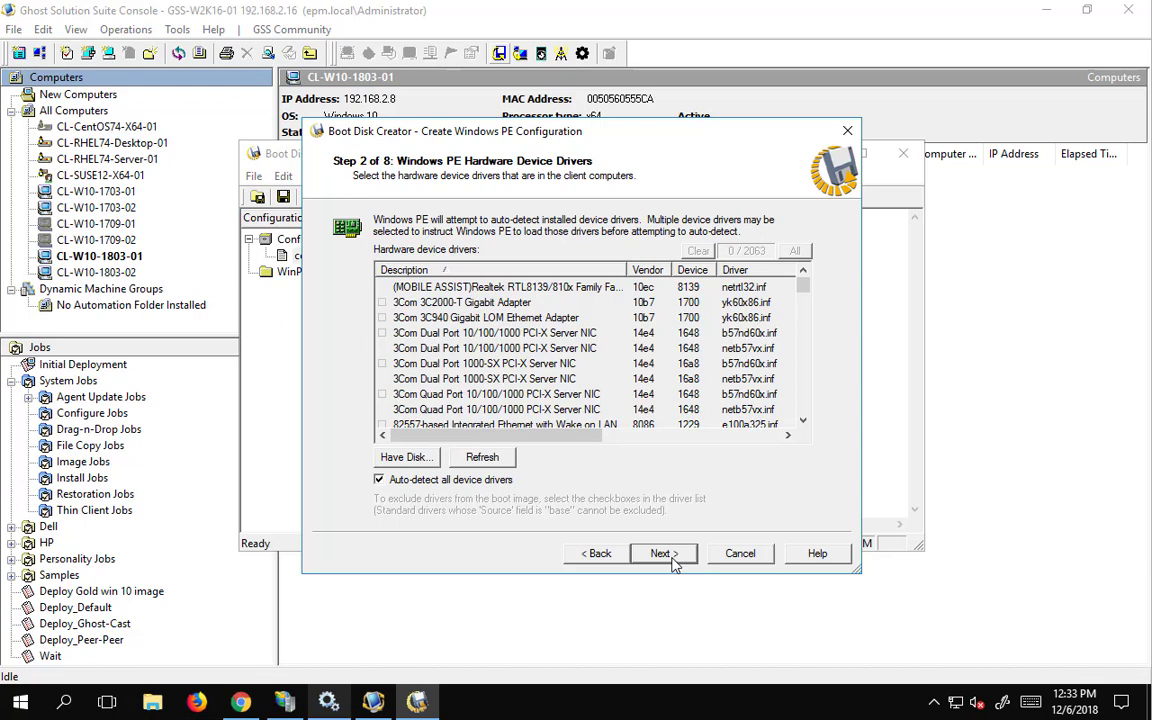
pyautogui.click(668, 556)
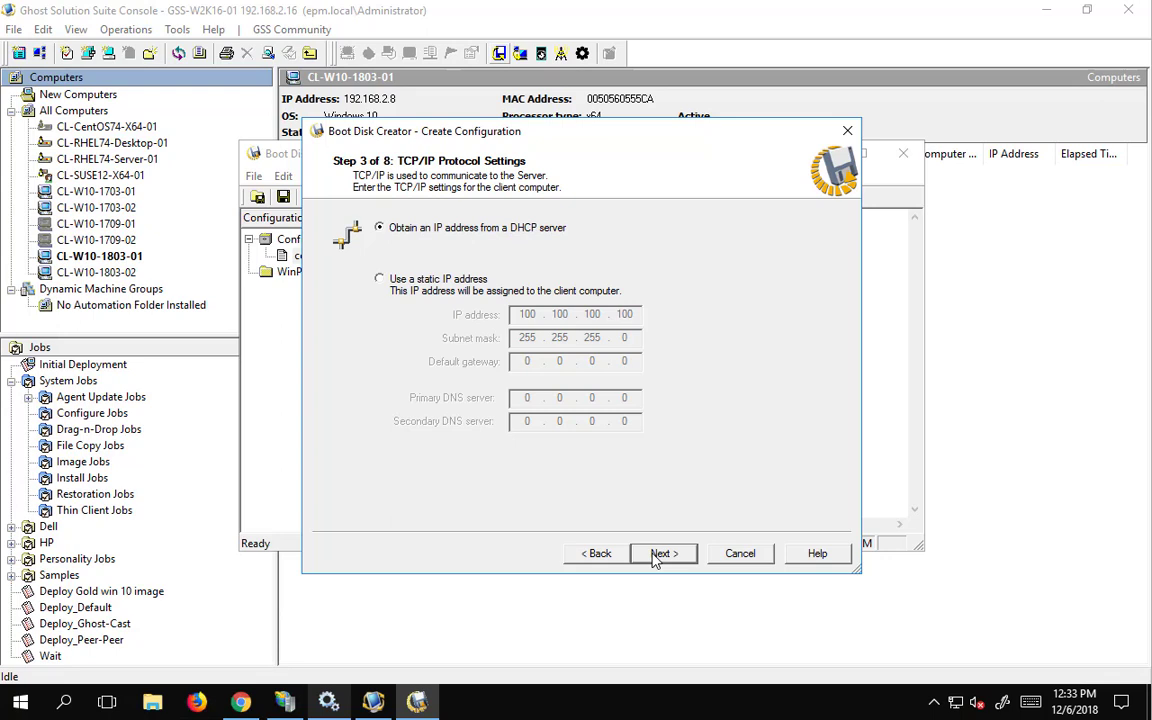
pyautogui.click(655, 556)
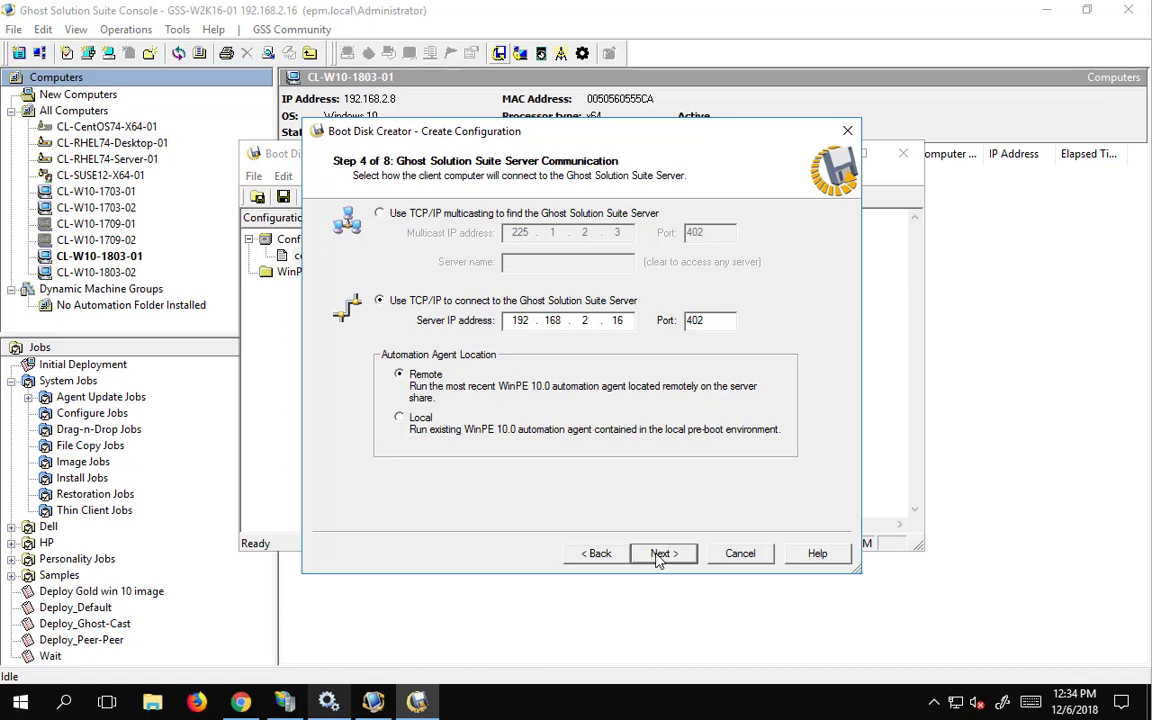
# - Set the network logon to user administrator, entering the password and its confirmation
pyautogui.click(660, 555)
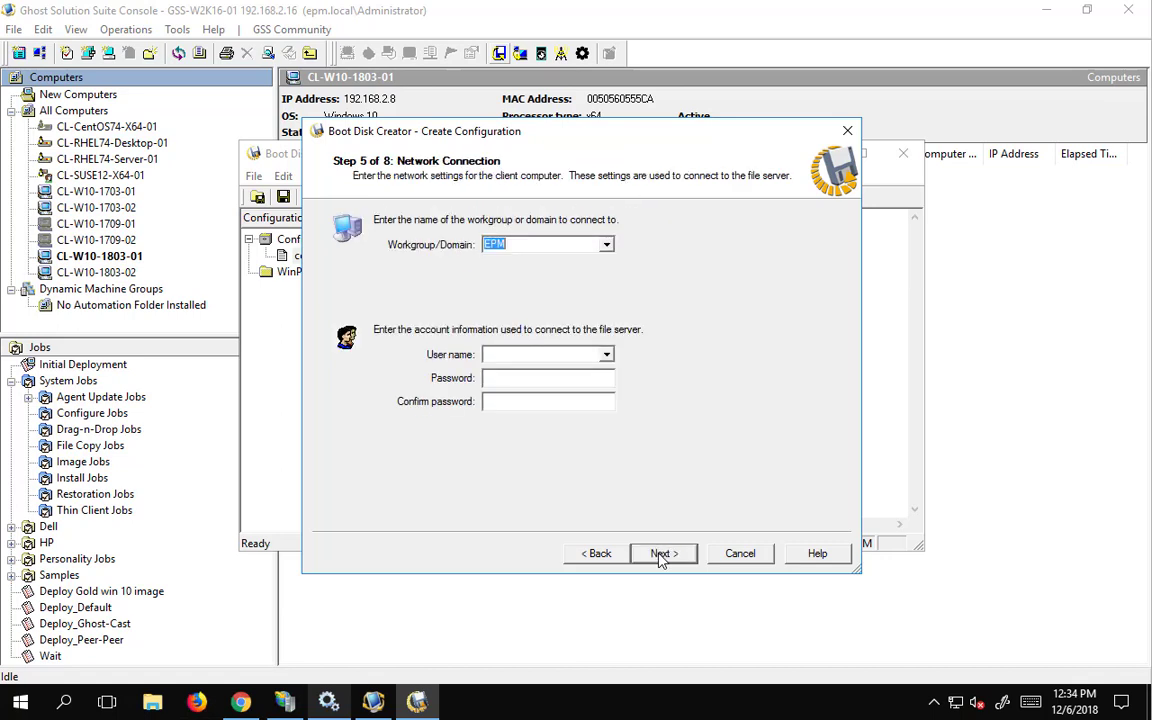
pyautogui.click(520, 354)
pyautogui.write('administrator')
pyautogui.press('Tab')
pyautogui.write('**********')
pyautogui.press('Tab')
pyautogui.write('**********')
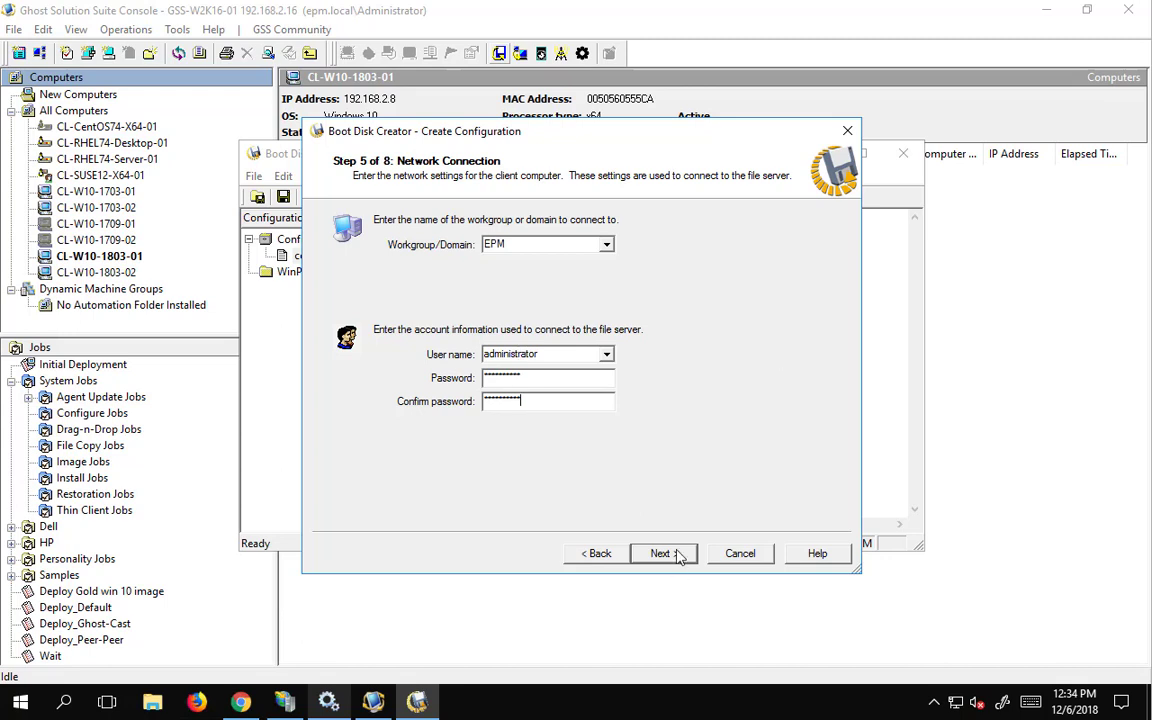
pyautogui.click(663, 553)
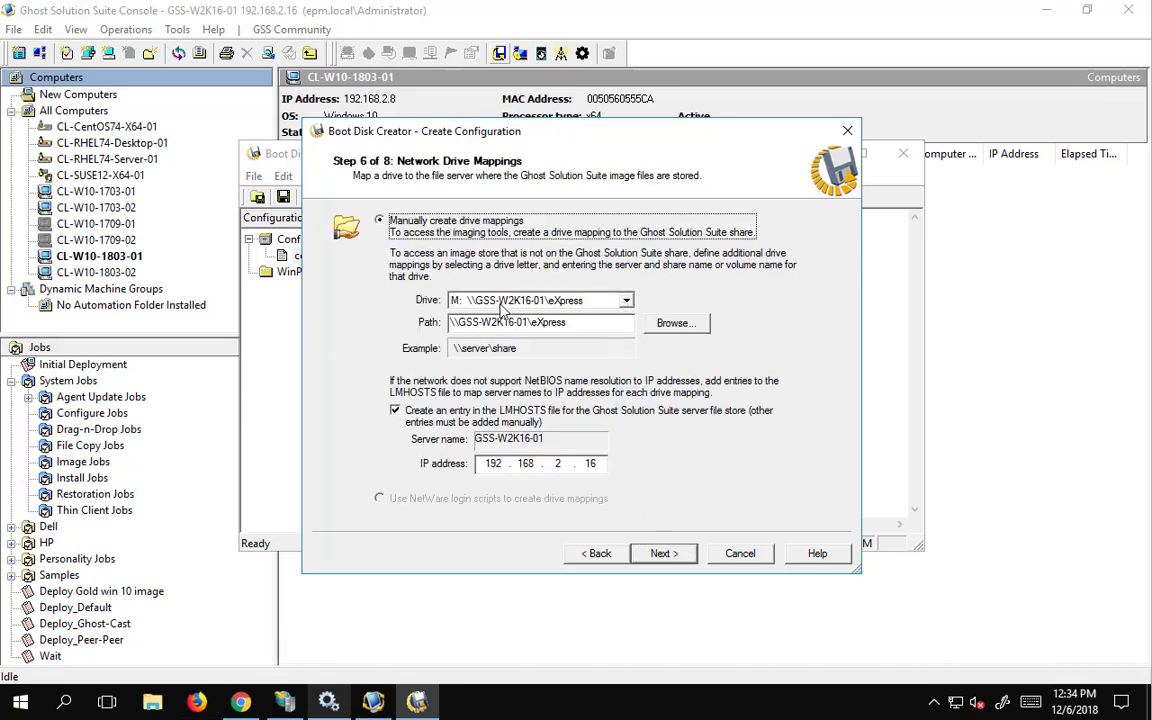
# - Pick drive O: for a new mapping and begin a share path, then clear it
pyautogui.click(626, 300)
pyautogui.click(626, 320)
pyautogui.click(626, 320)
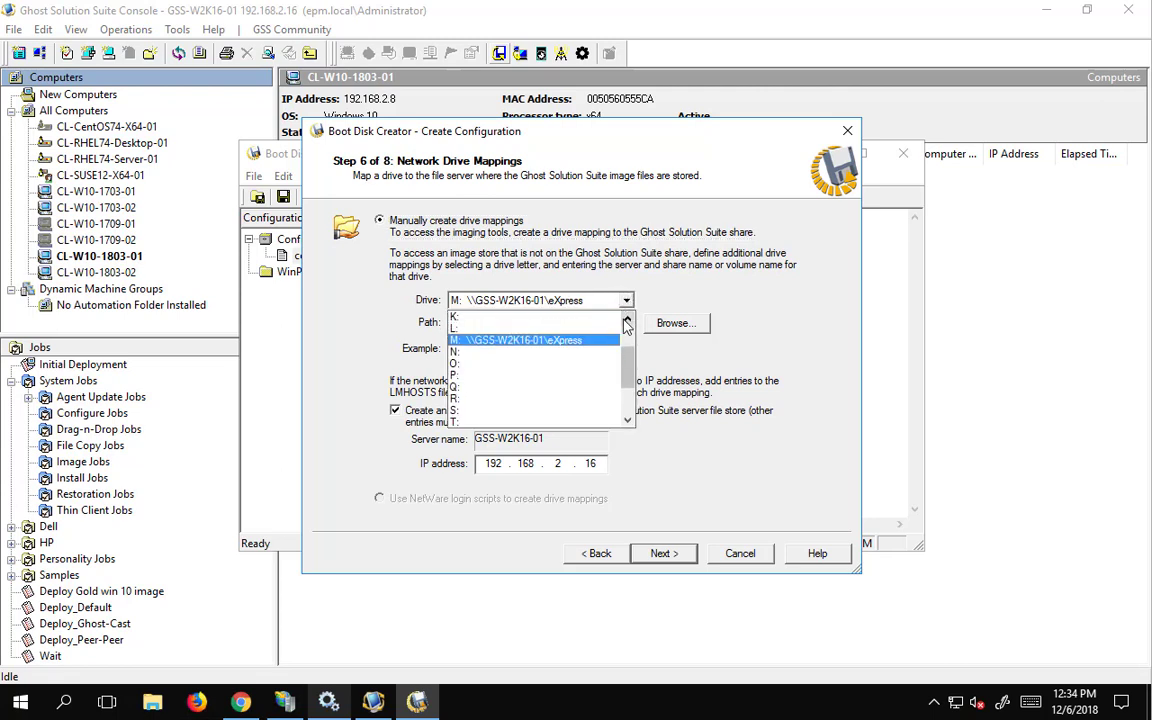
pyautogui.click(626, 320)
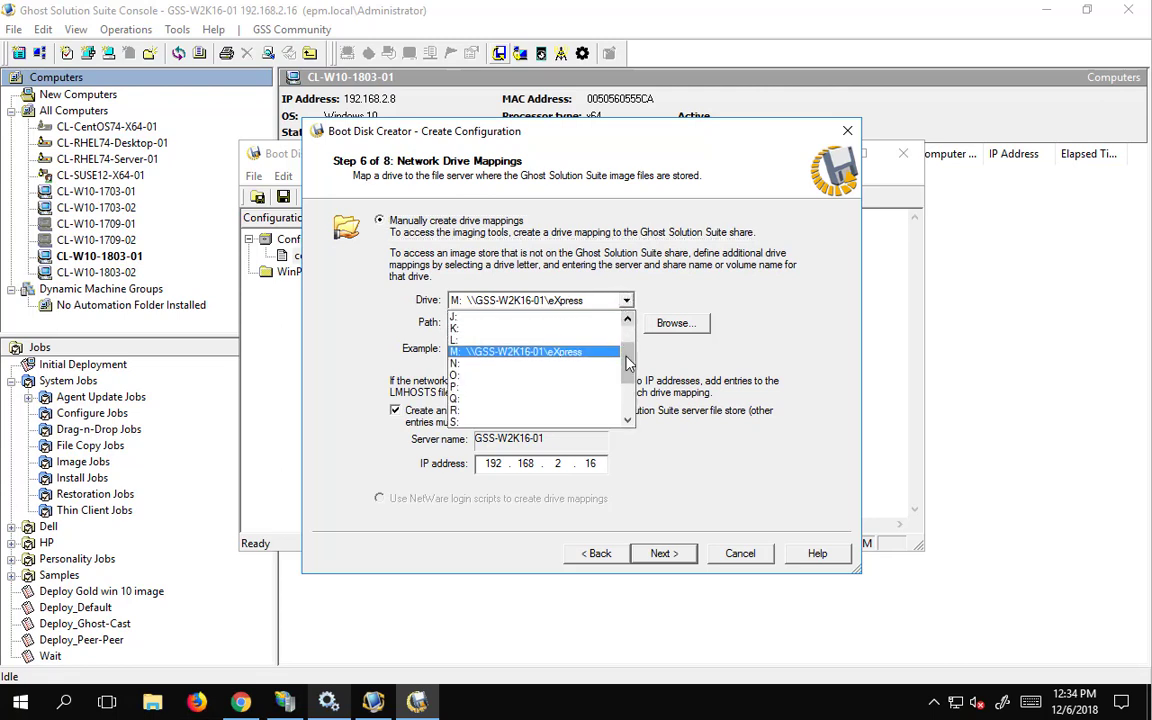
pyautogui.click(515, 376)
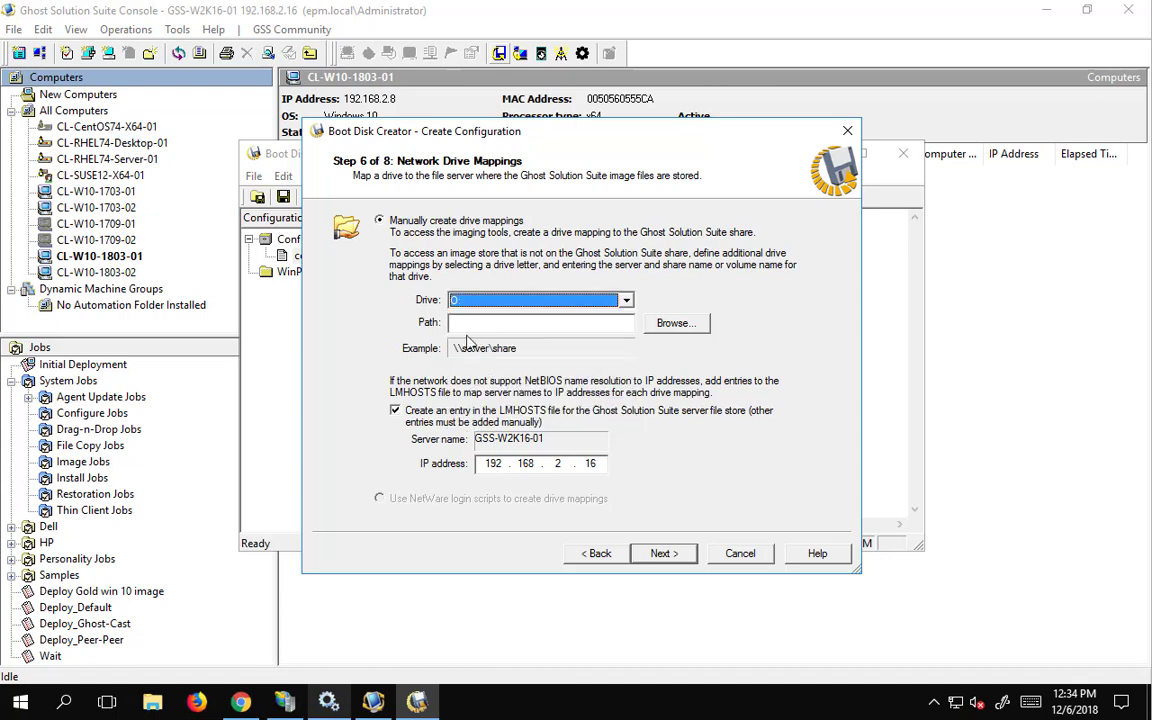
pyautogui.click(474, 323)
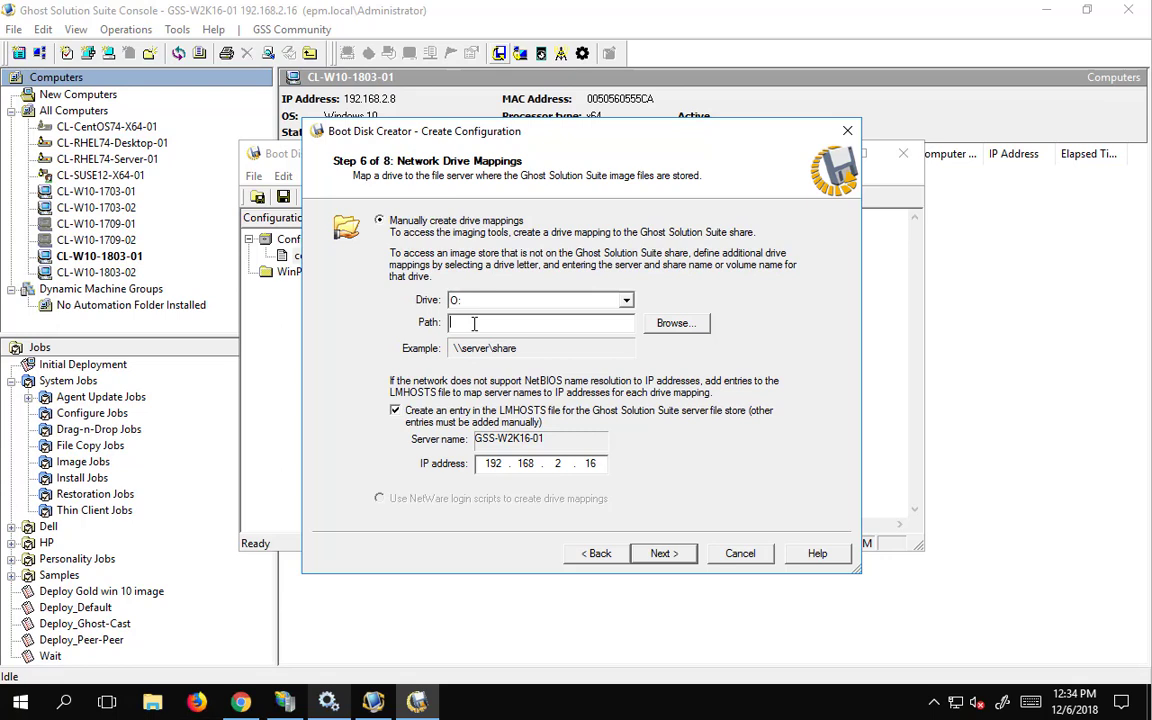
pyautogui.write('\\\\')
pyautogui.write('ss')
pyautogui.press('BackSpace')
pyautogui.press('BackSpace')
pyautogui.press('BackSpace')
pyautogui.press('BackSpace')
# - Switch the mapping to drive I: and enter the \\gss-w2k16-01\ share path
pyautogui.click(626, 301)
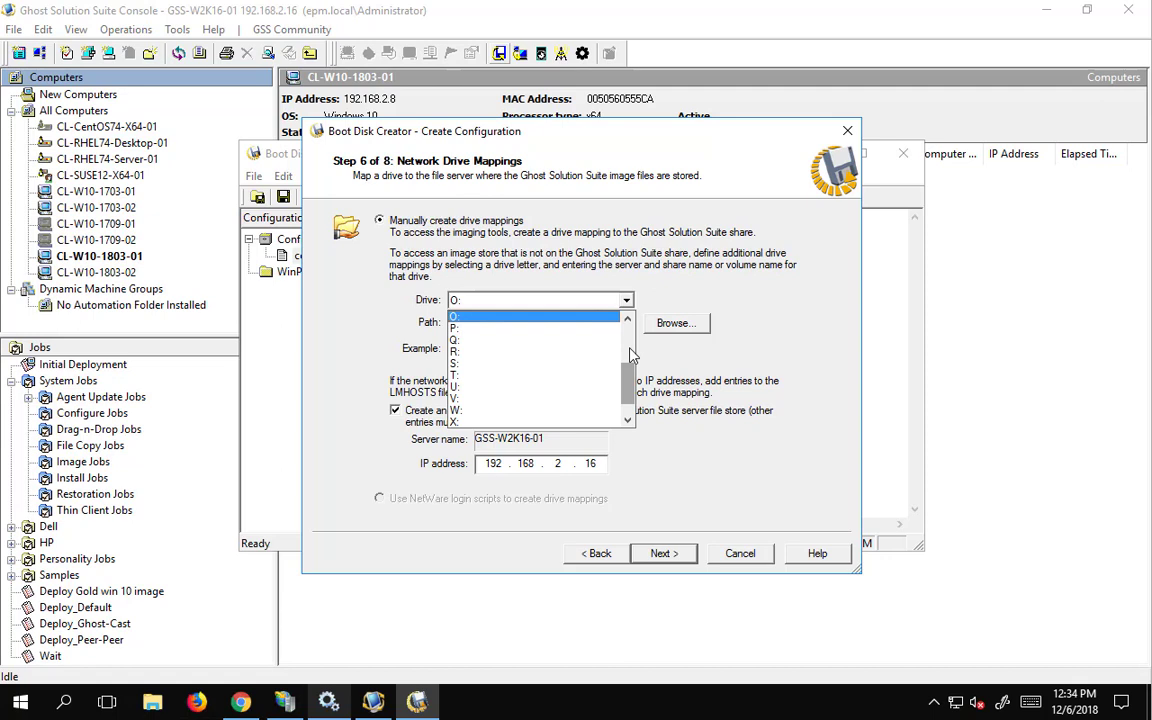
pyautogui.scroll(3, 512, 358)
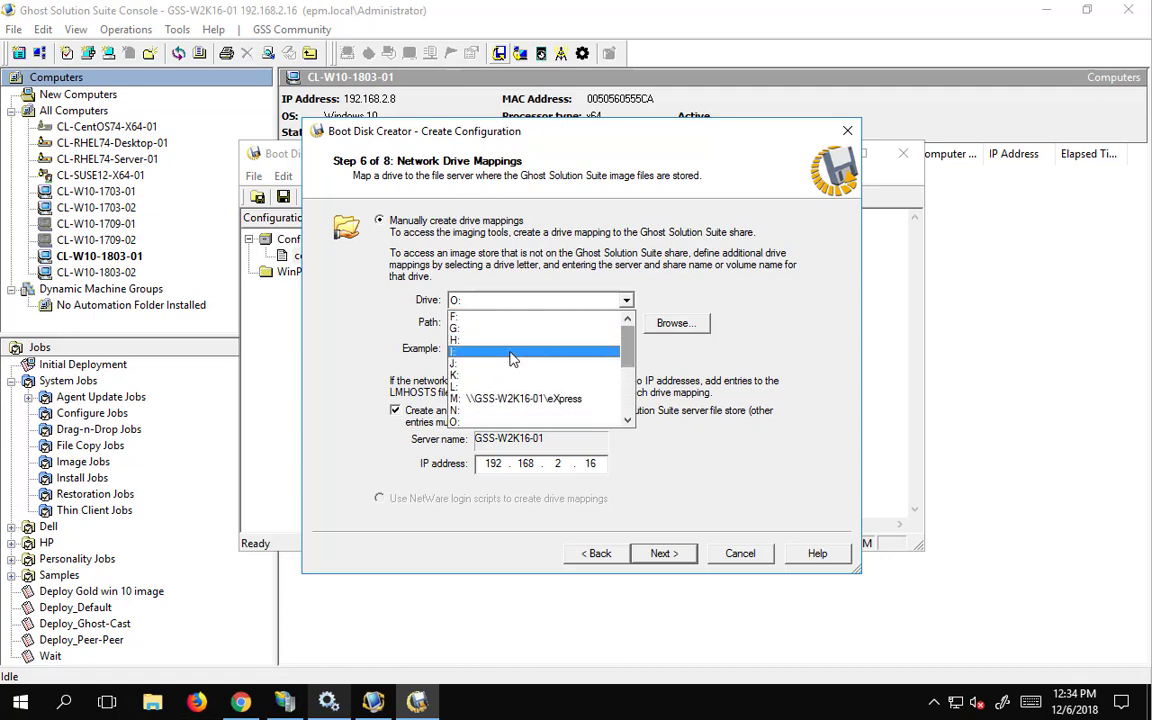
pyautogui.click(510, 352)
pyautogui.click(490, 321)
pyautogui.write('\\gss-w2k16-01\\e')
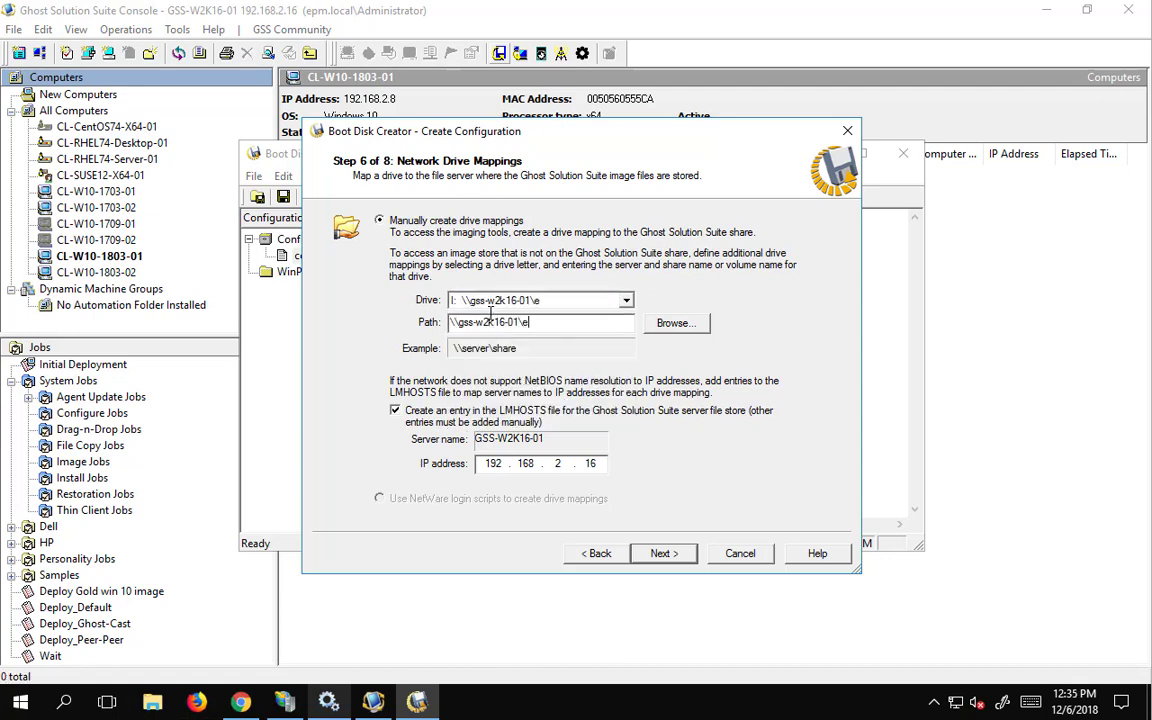
pyautogui.press('BackSpace')
# - Complete the I: path as \\gss-w2k16-01\images and add WINPE-ENHANCEDSTORAGE-PACKAGE to the components
pyautogui.write('images')
pyautogui.click(661, 553)
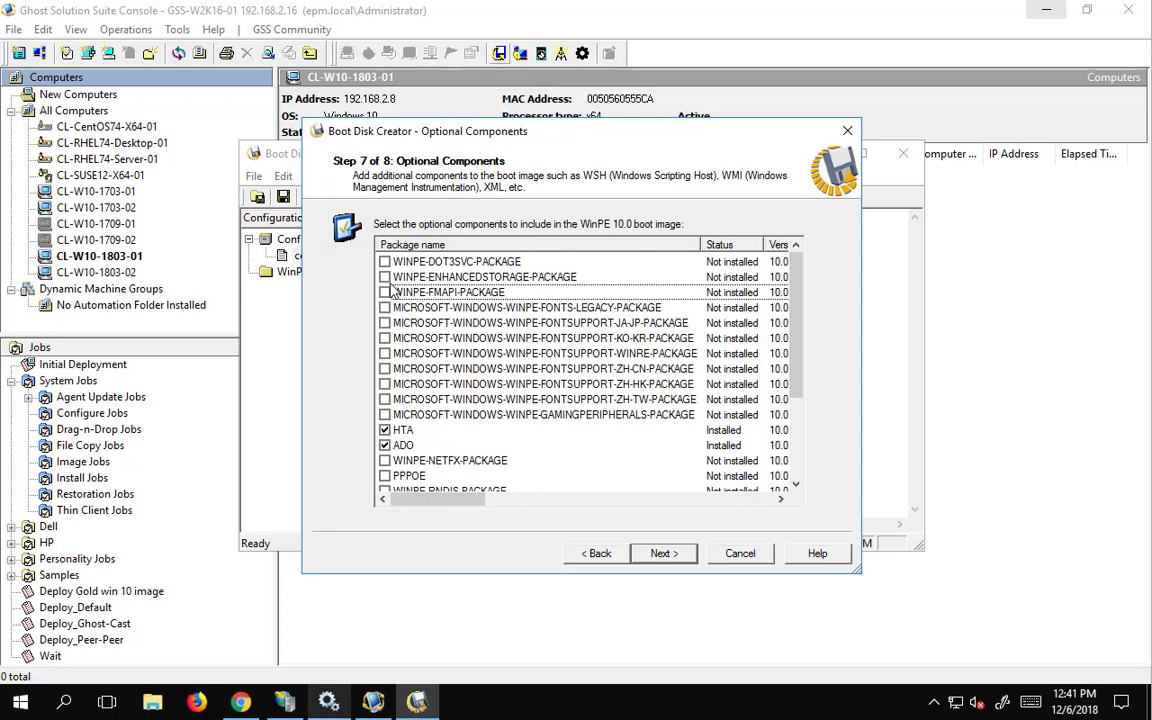
pyautogui.click(386, 278)
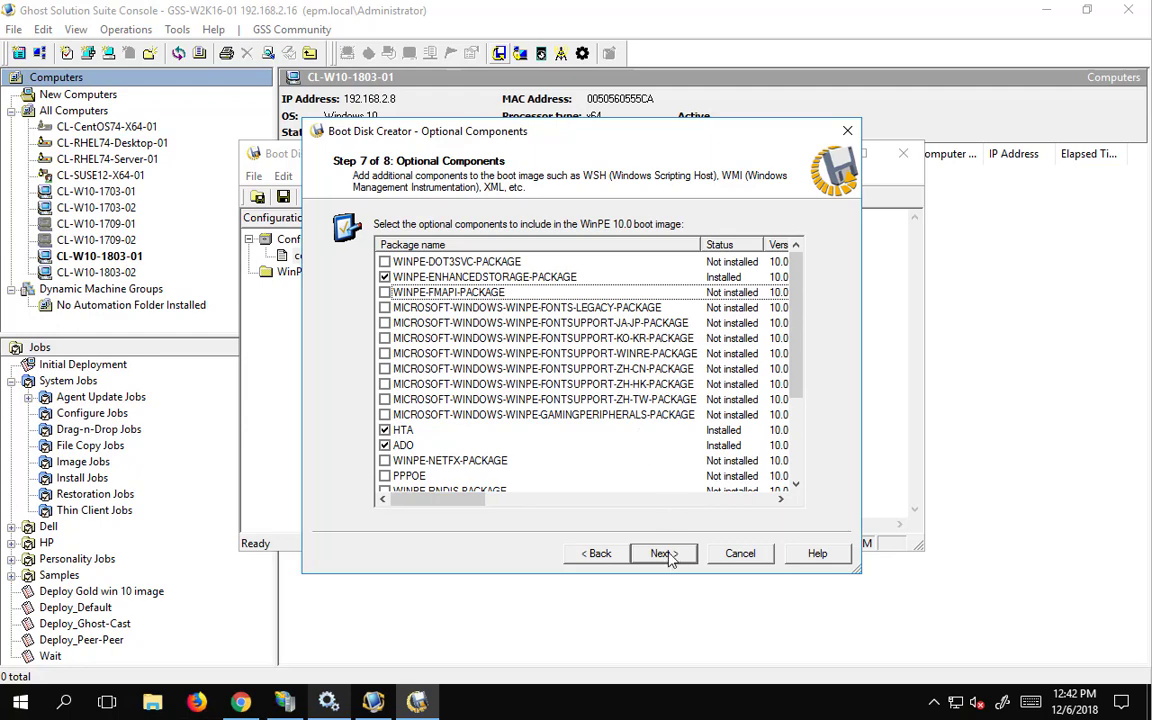
pyautogui.scroll(-3, 618, 416)
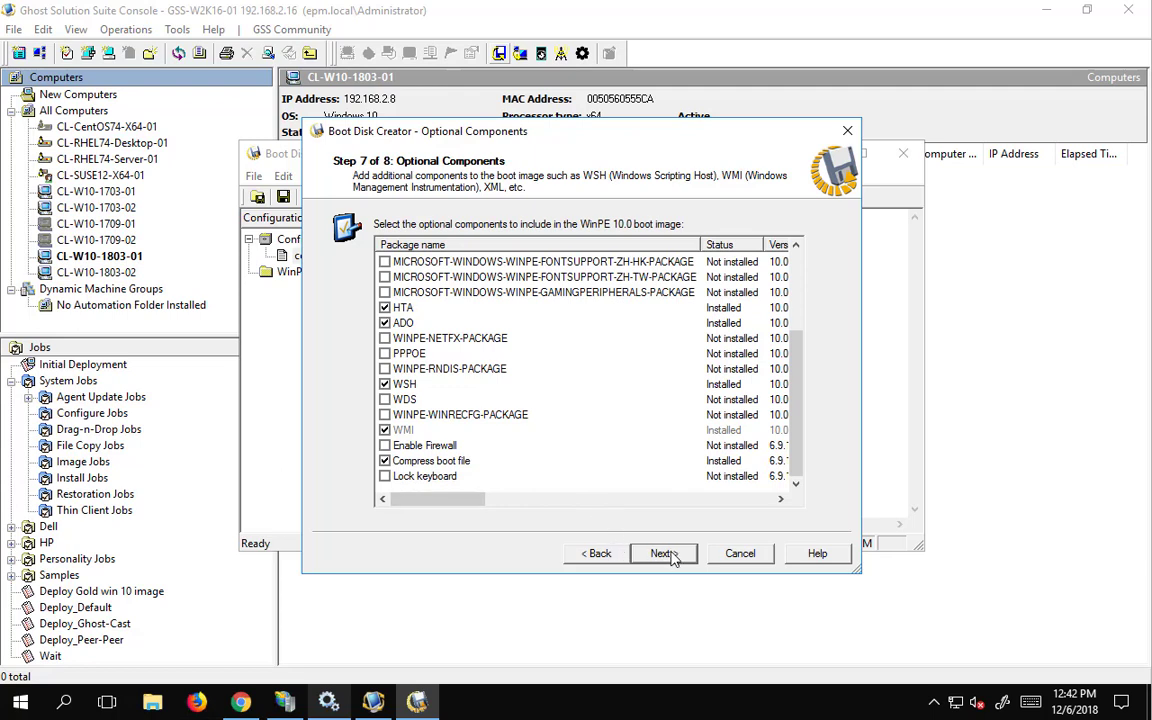
# - Review the configuration summary with its drive mappings and save simple pe 10
pyautogui.click(664, 553)
pyautogui.scroll(-3, 682, 437)
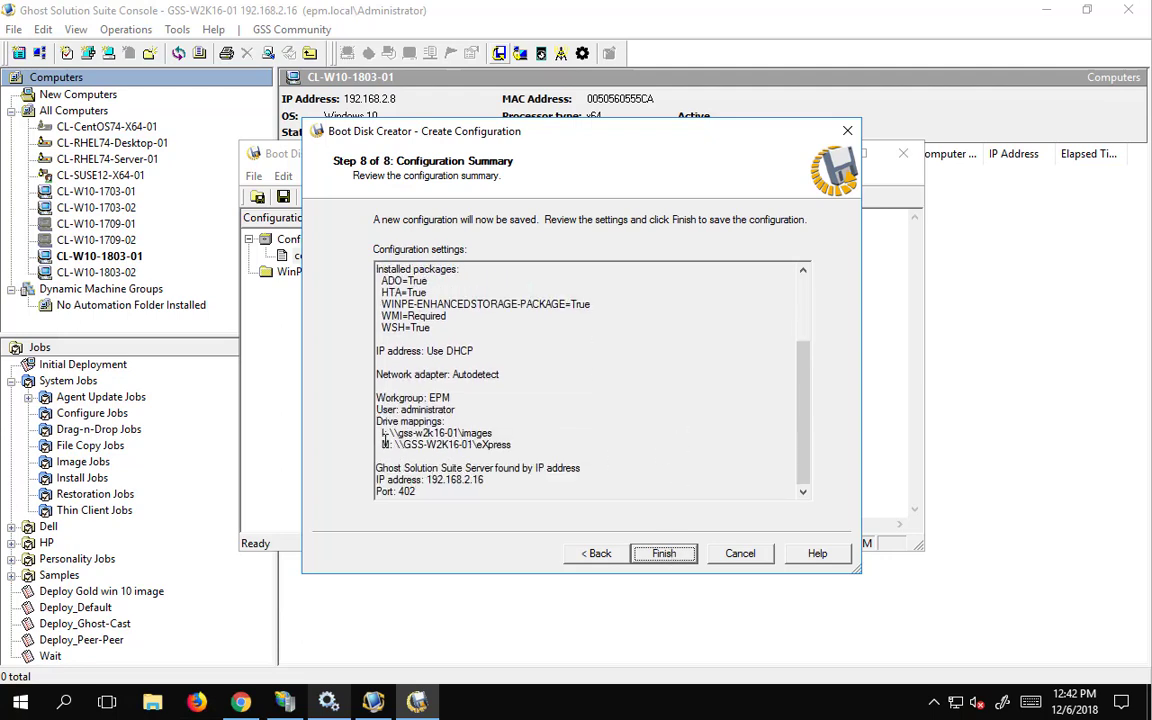
pyautogui.moveTo(377, 432); pyautogui.dragTo(404, 456)
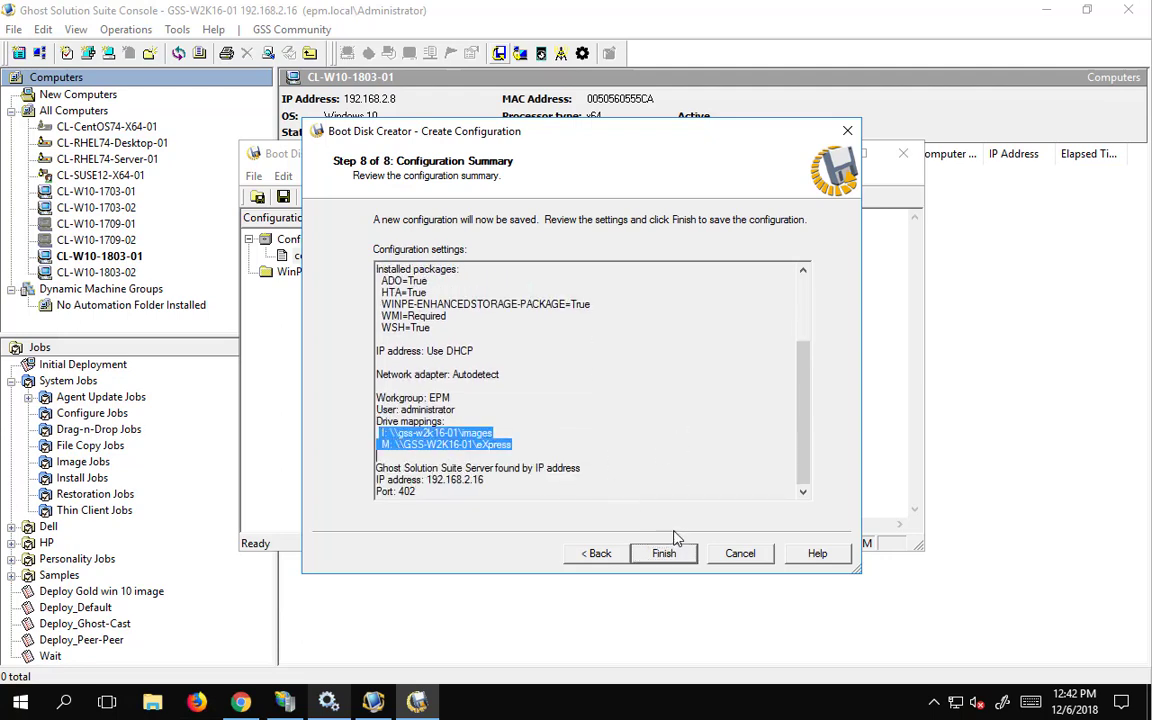
pyautogui.click(672, 558)
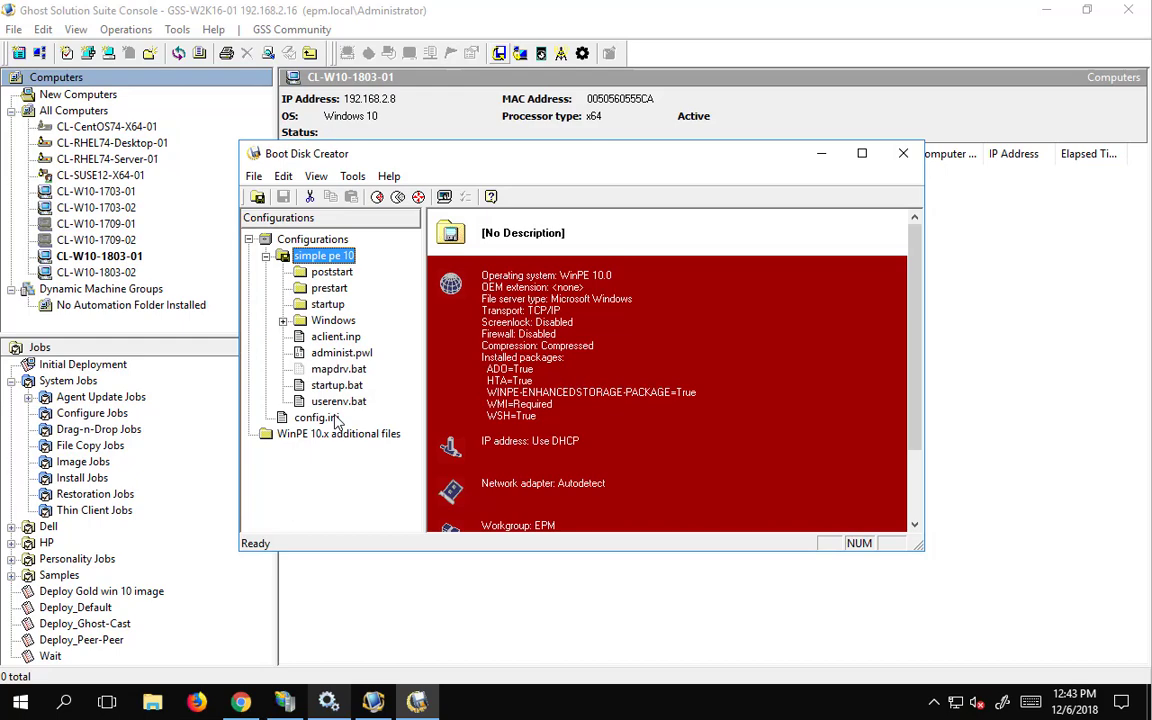
# - Open simple pe 10's Windows\system32\drivers\etc\lmhosts and check its final 192.168.2.16 GSS-W2K16-01 entry
pyautogui.click(283, 320)
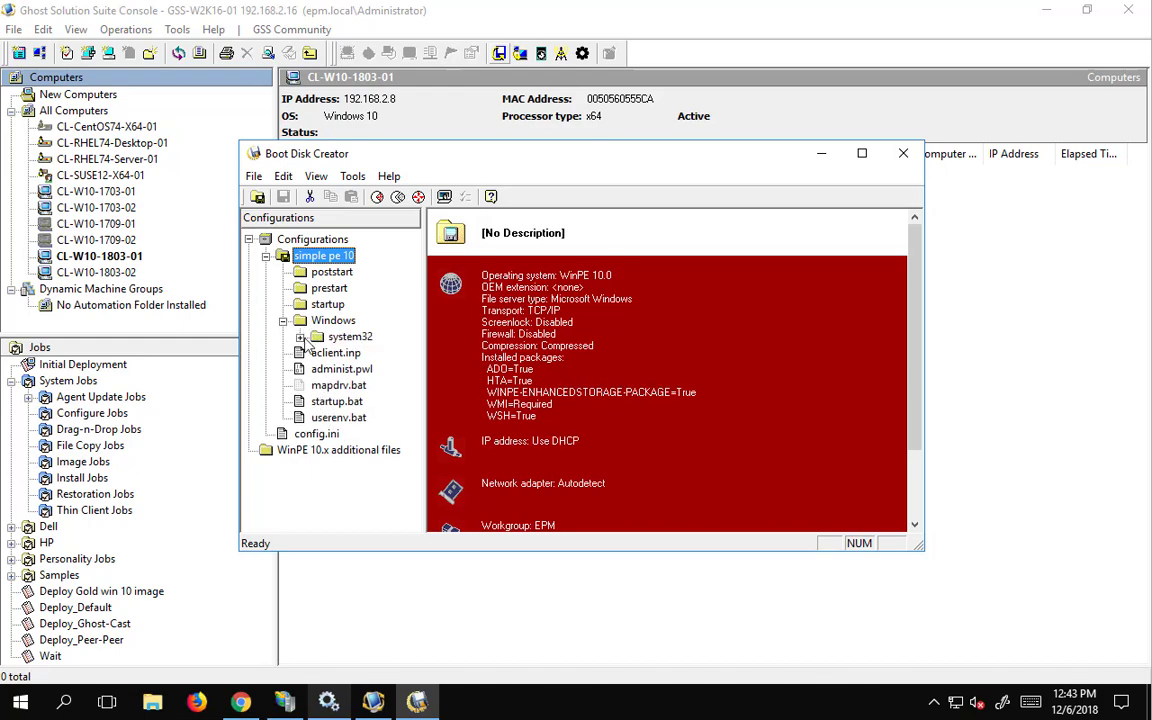
pyautogui.click(300, 337)
pyautogui.click(316, 353)
pyautogui.click(333, 369)
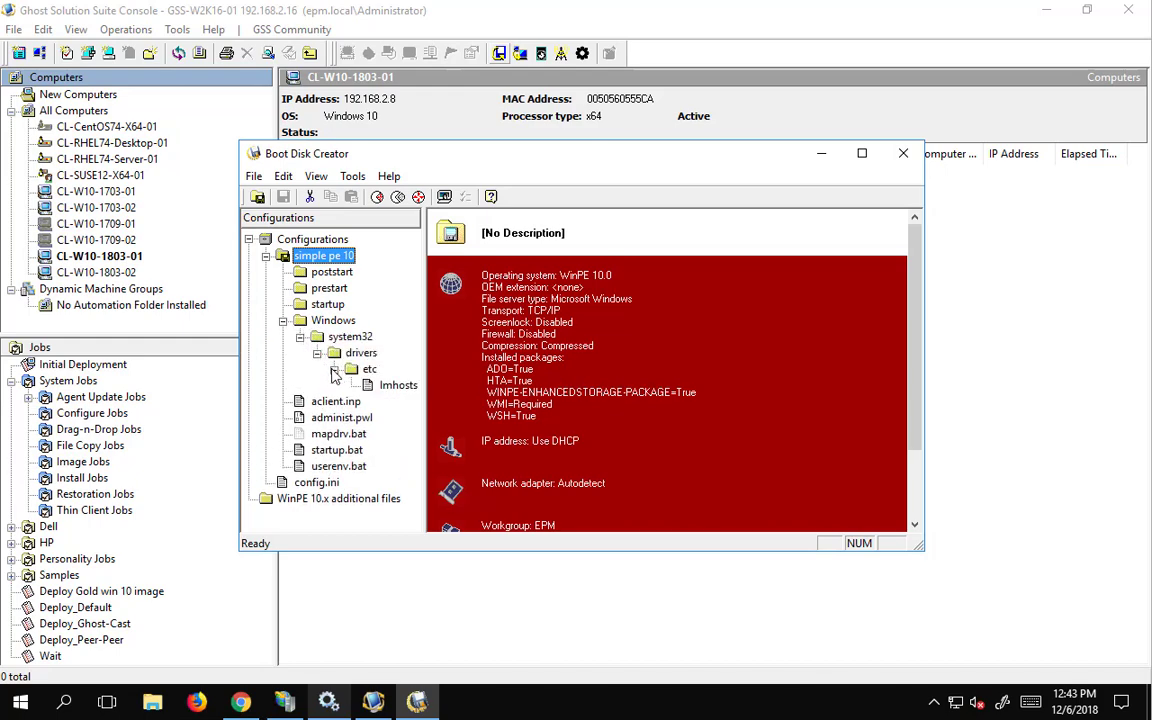
pyautogui.click(385, 388)
pyautogui.scroll(-15, 658, 392)
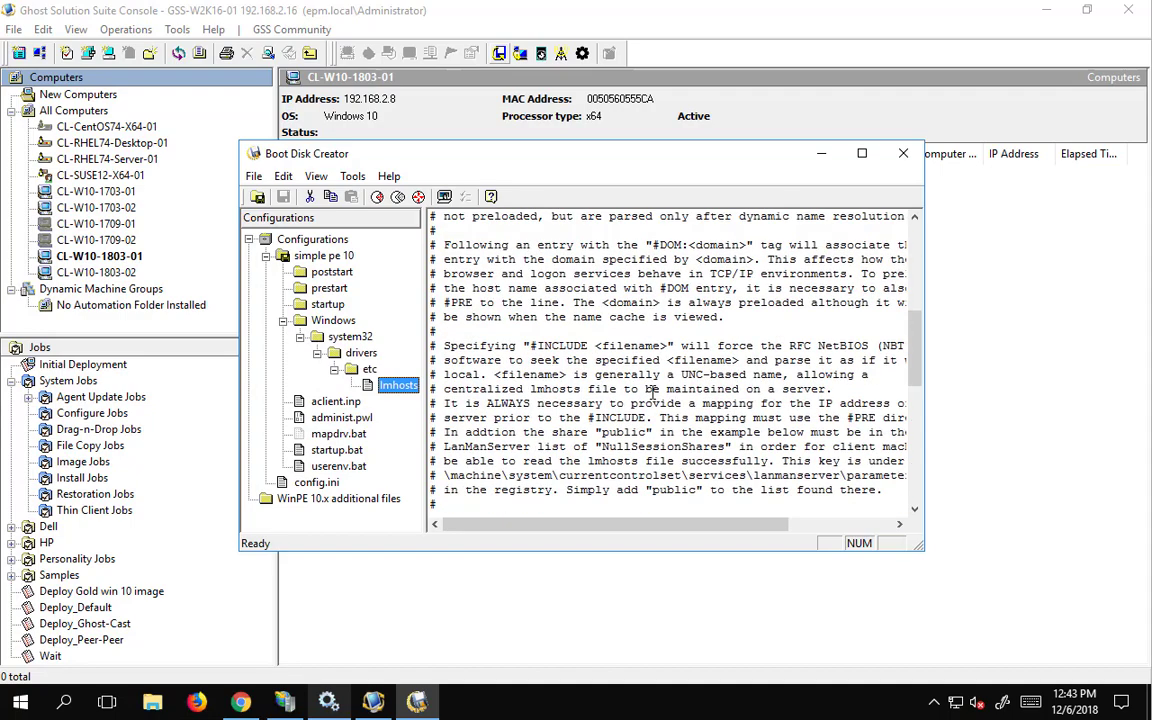
pyautogui.scroll(-7, 658, 392)
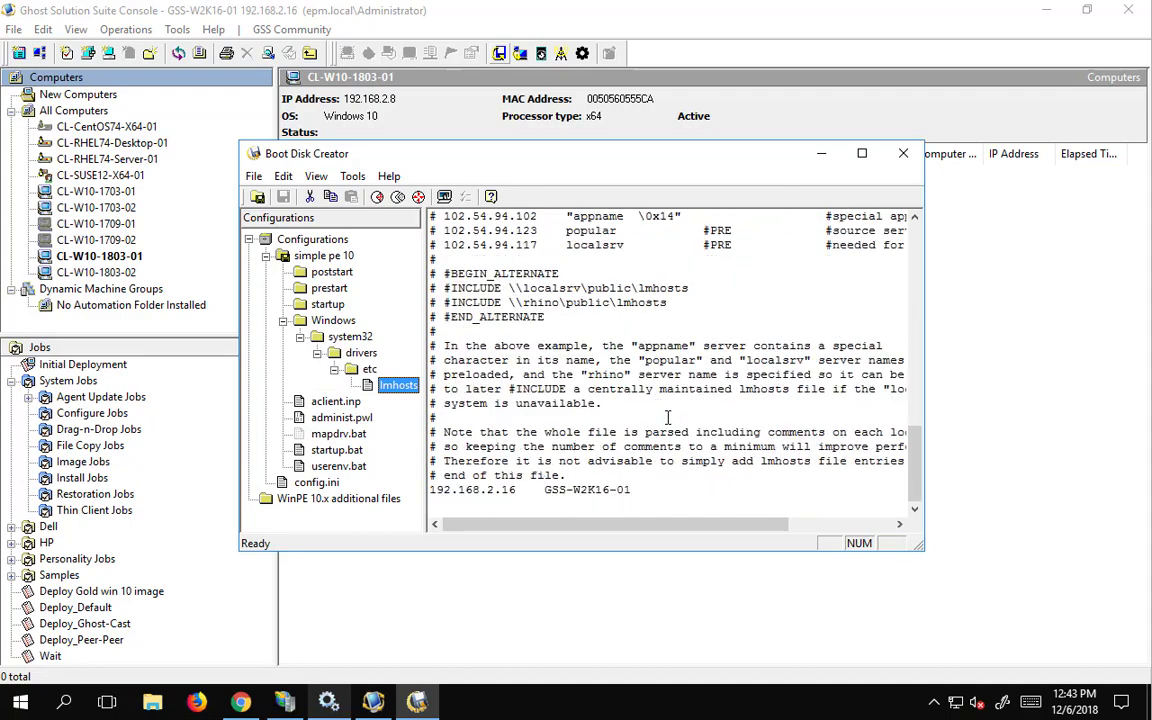
pyautogui.moveTo(631, 490); pyautogui.dragTo(428, 490)
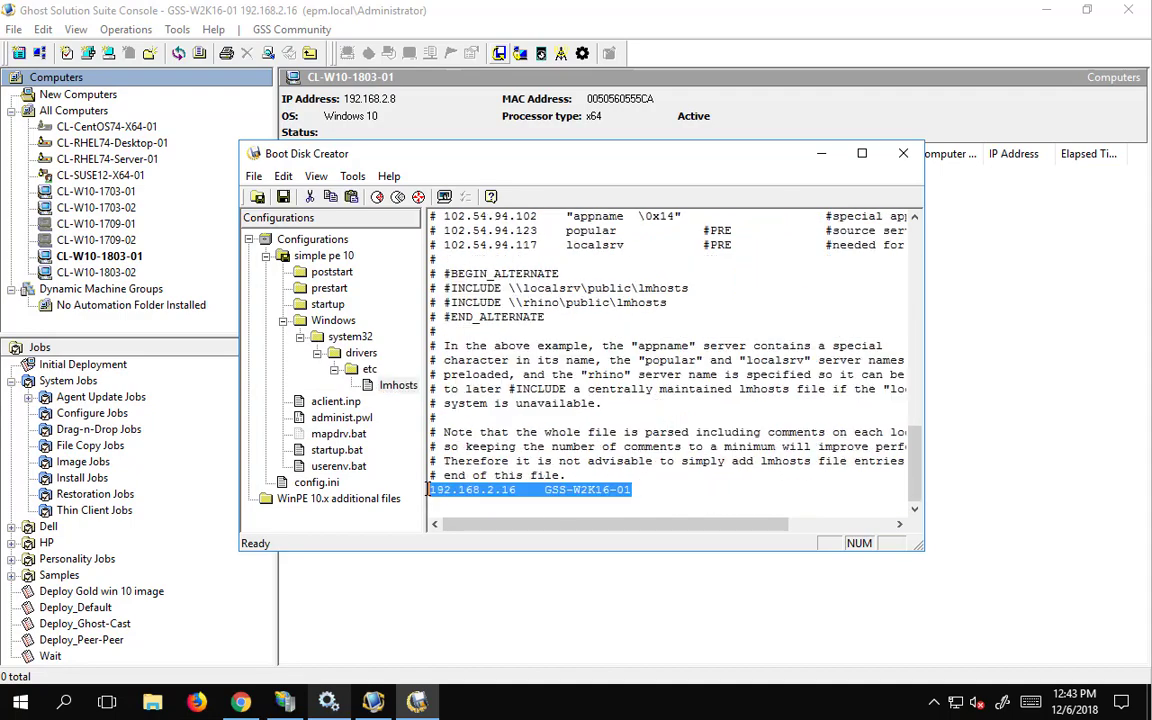
pyautogui.click(647, 496)
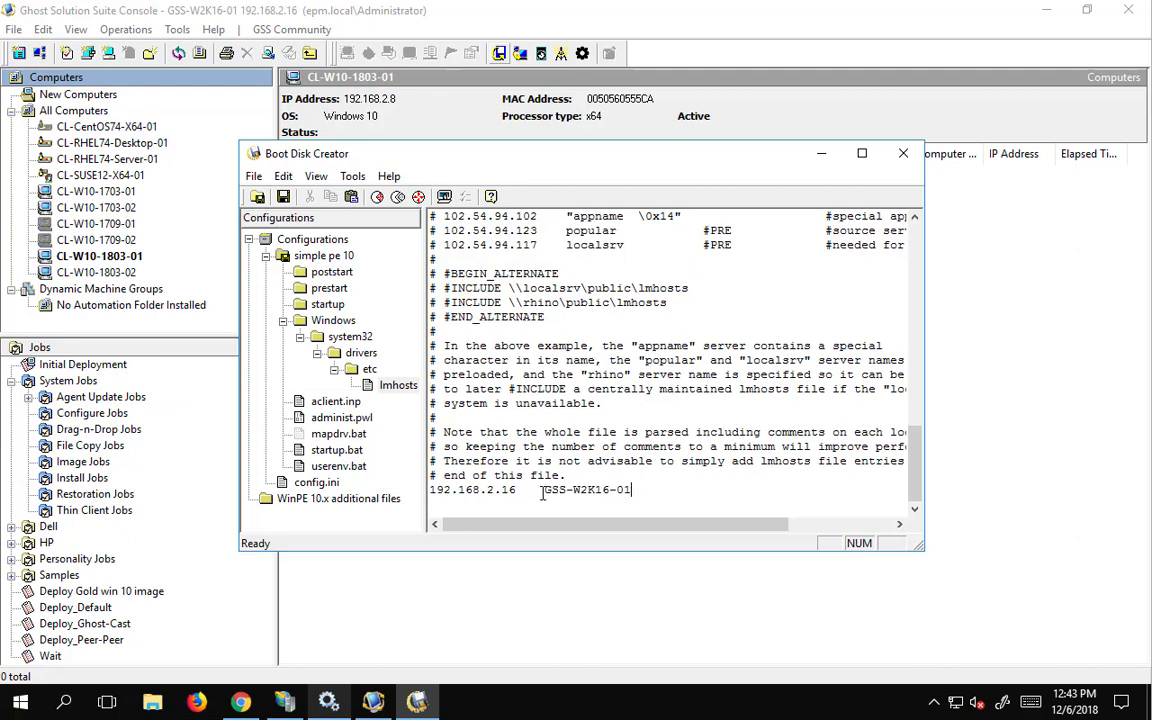
# - Begin an automation folder installer for simple pe 10 with x64 automation and boot media
pyautogui.click(266, 256)
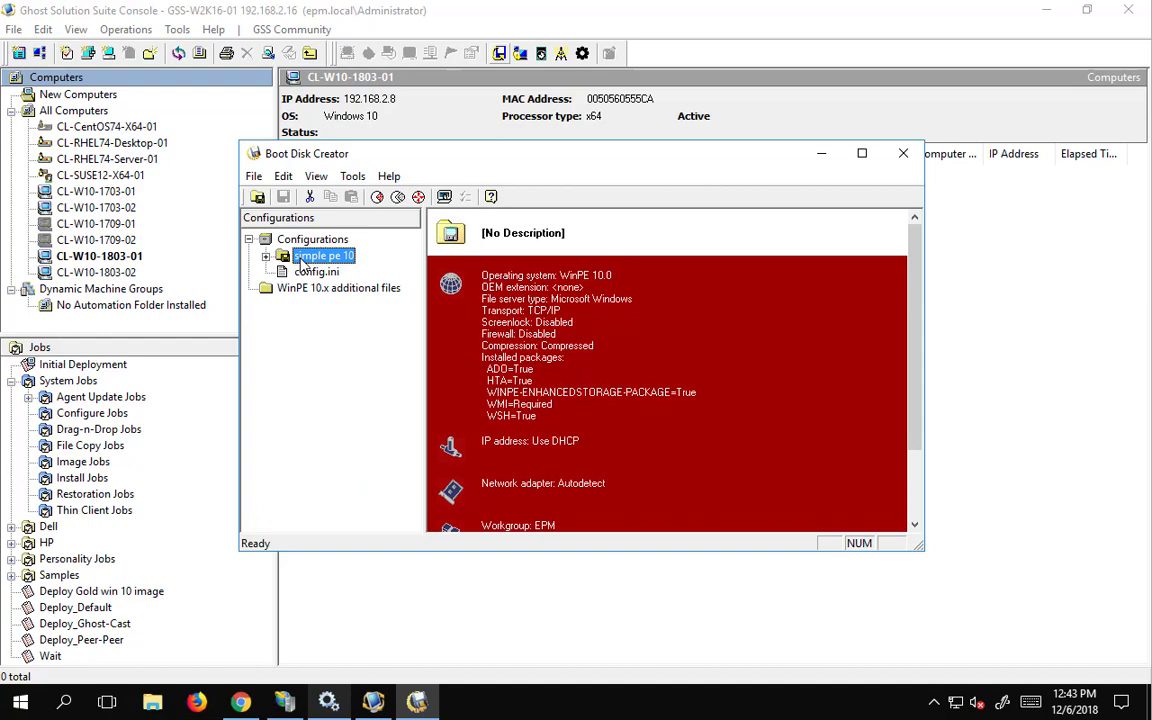
pyautogui.rightClick(302, 261)
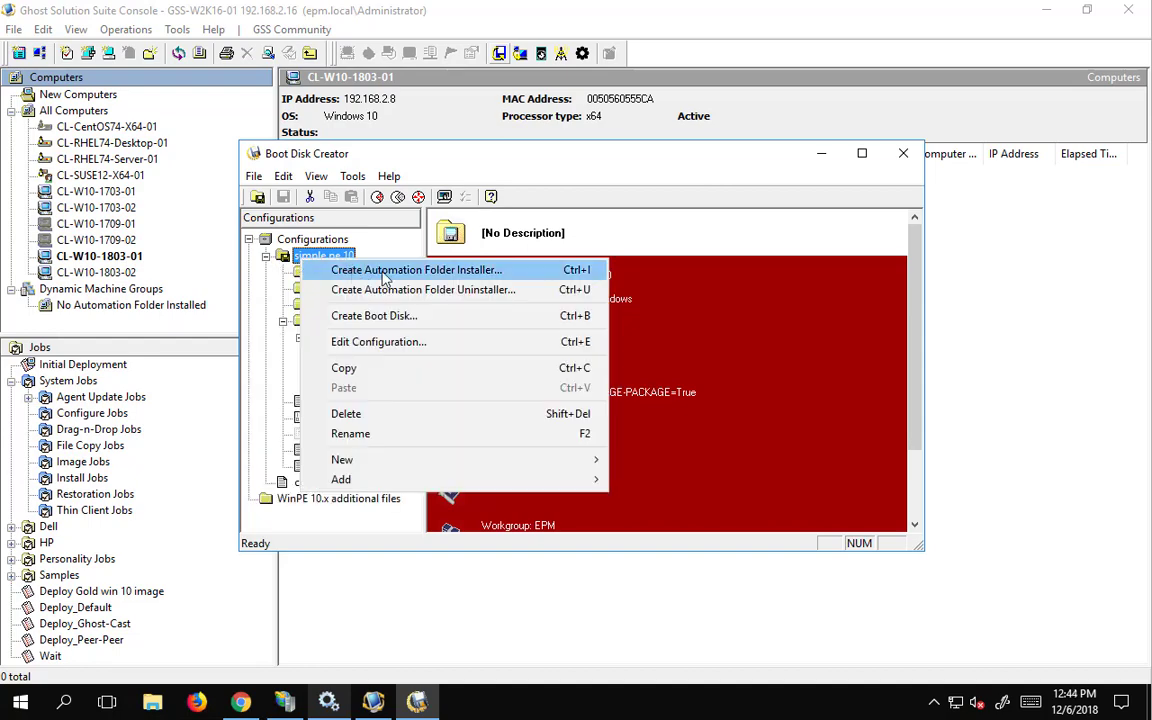
pyautogui.click(386, 274)
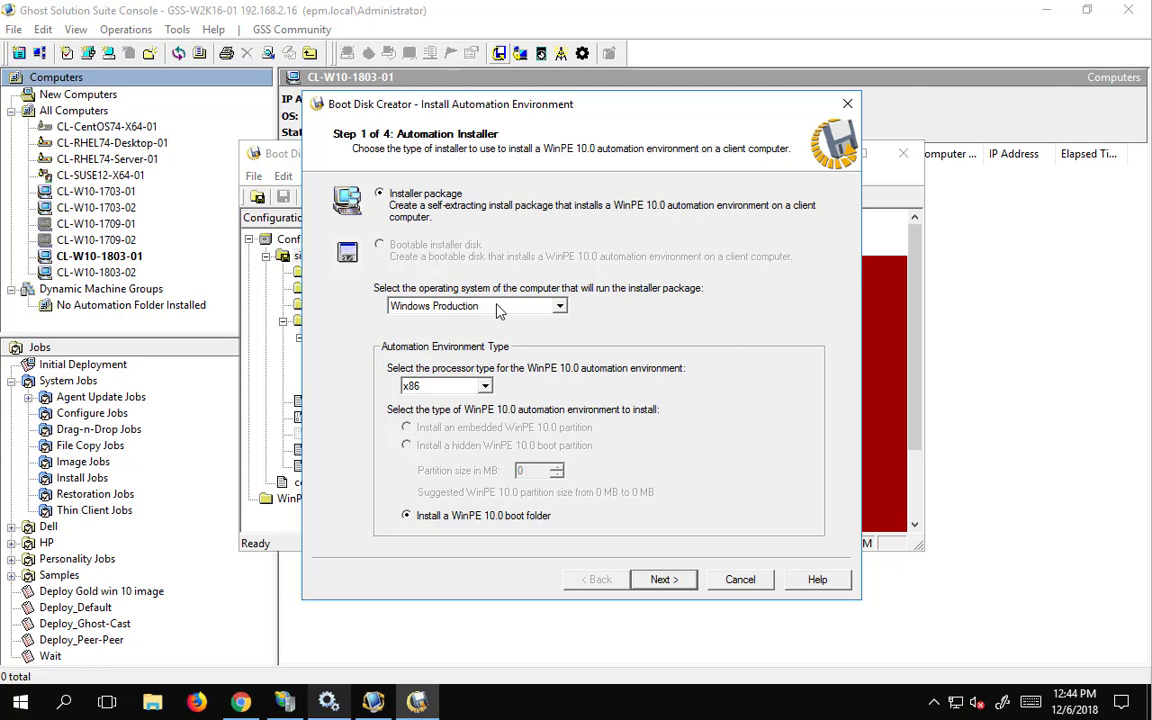
pyautogui.click(440, 386)
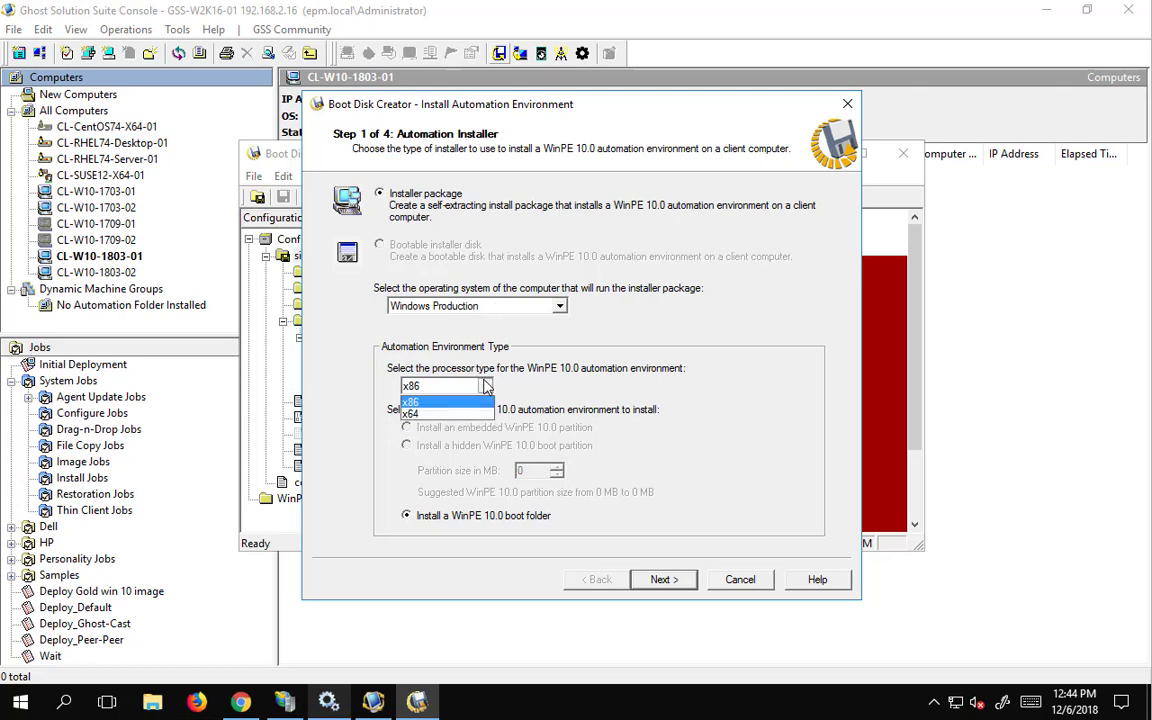
pyautogui.click(441, 414)
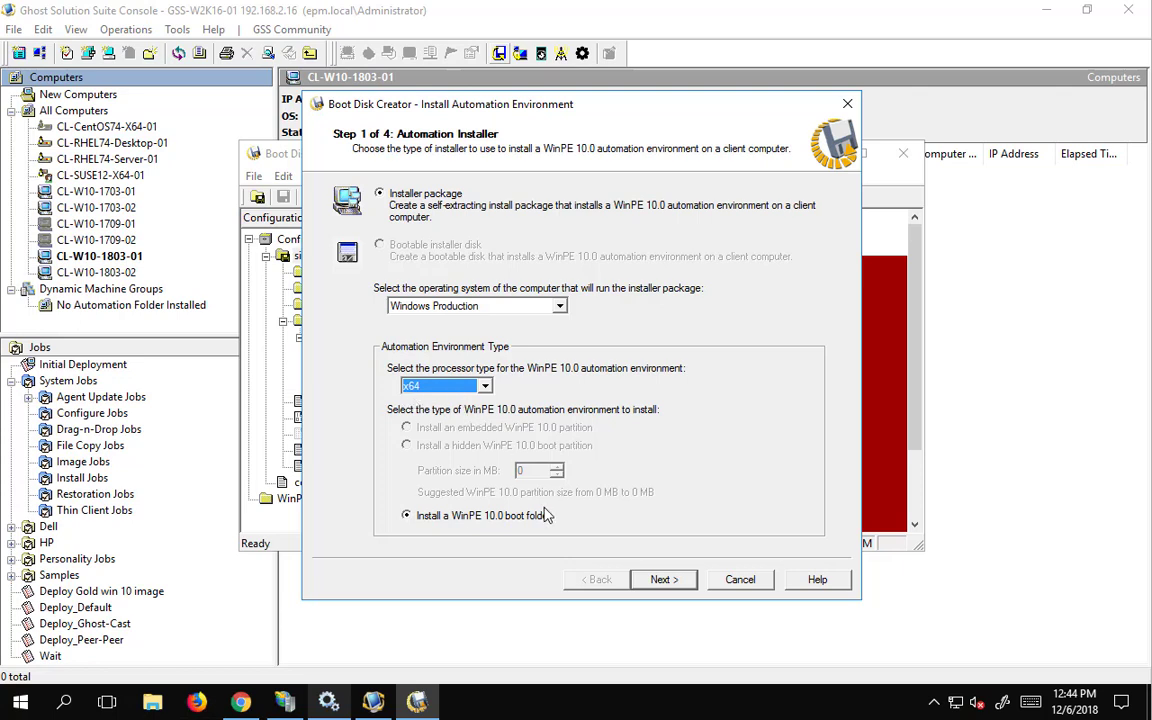
pyautogui.click(665, 580)
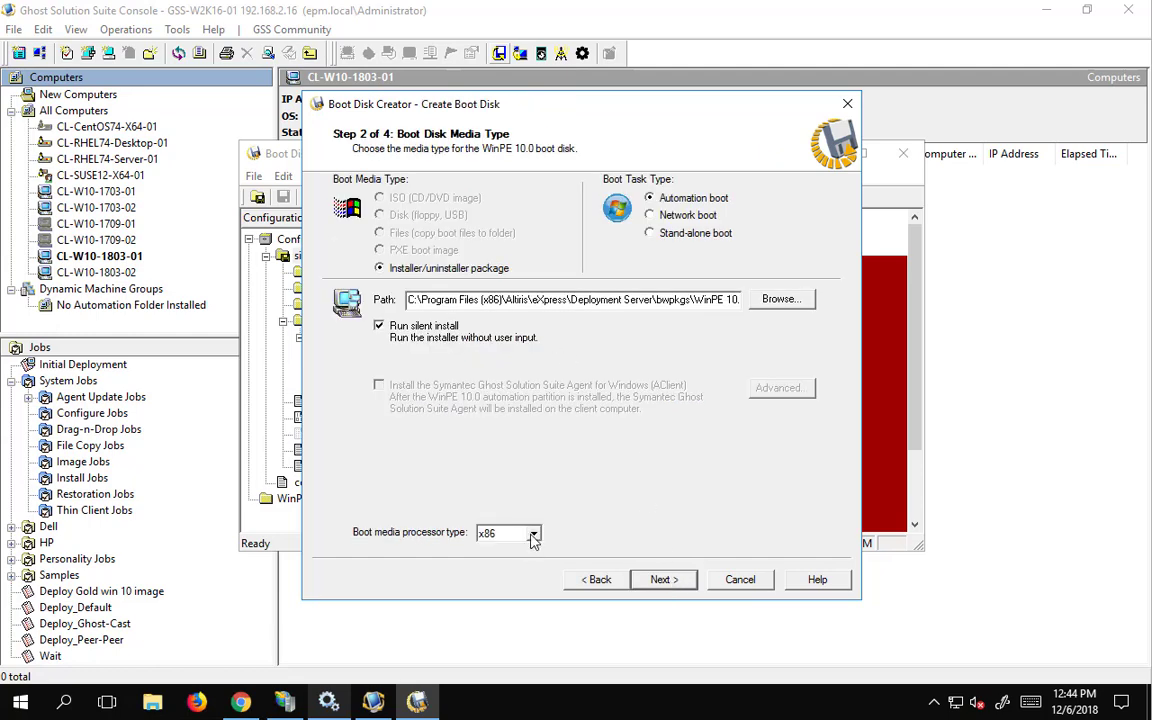
pyautogui.click(534, 536)
pyautogui.click(519, 560)
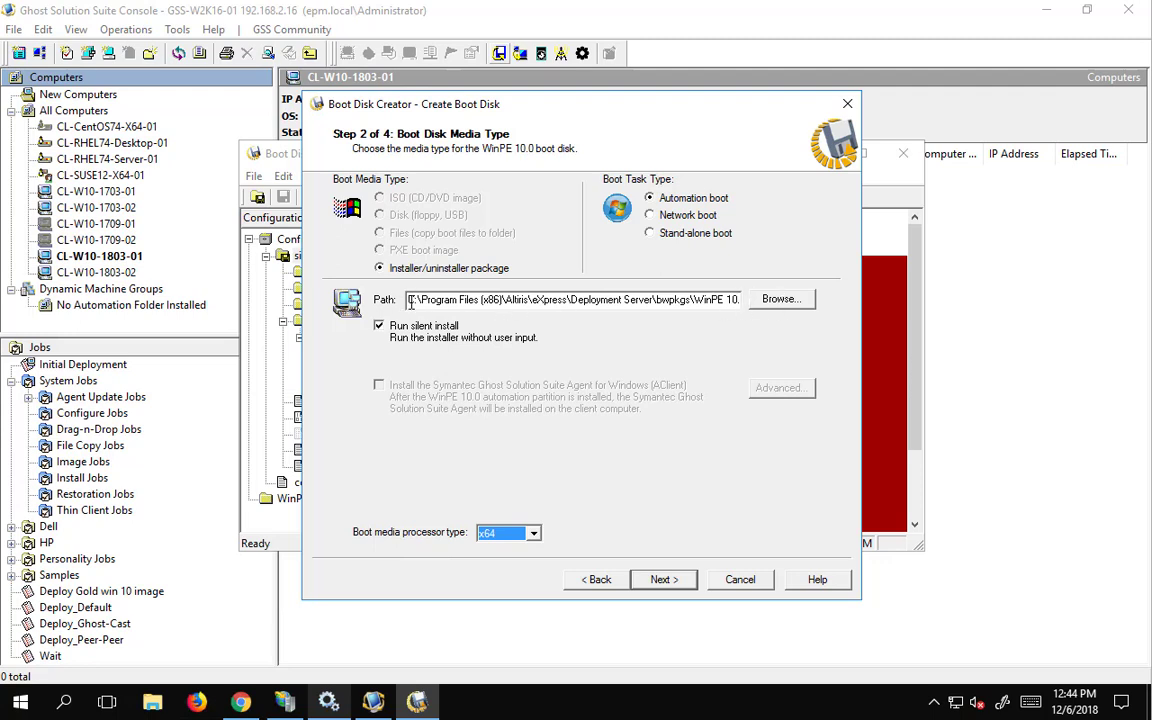
# - Copy the installer path, keep silent install on, and build simple pe 10.exe, creating its folder
pyautogui.moveTo(408, 300); pyautogui.dragTo(250, 300)
pyautogui.click(668, 300)
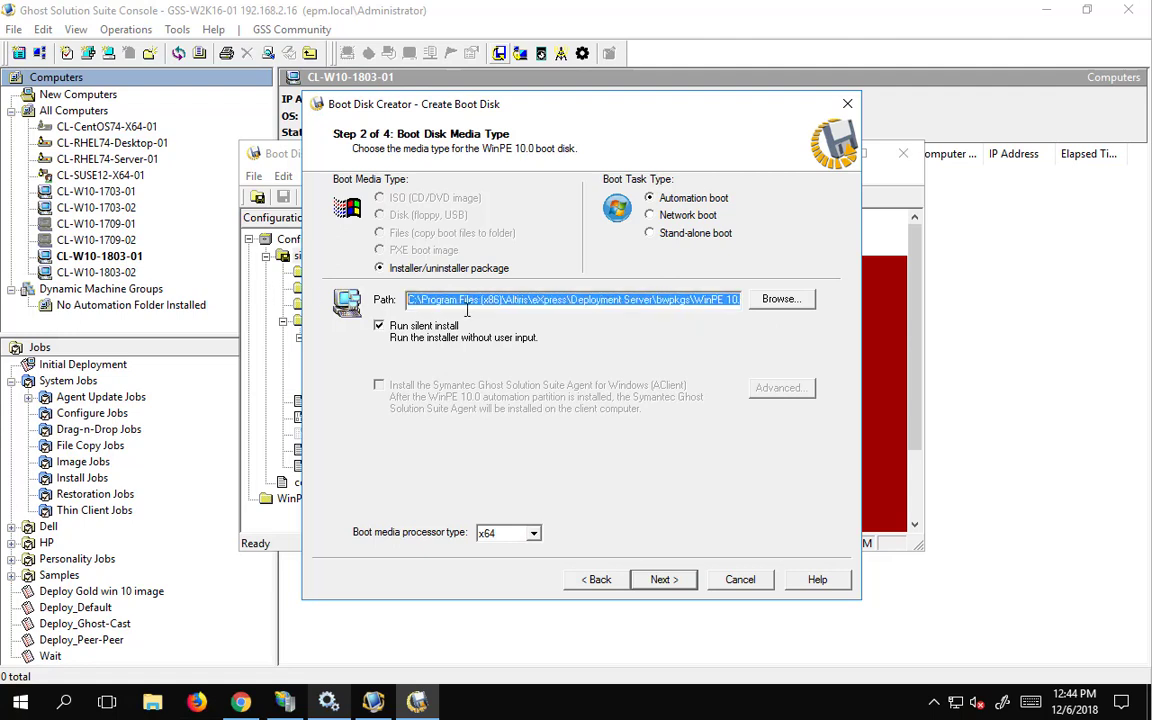
pyautogui.rightClick(504, 302)
pyautogui.click(525, 359)
pyautogui.click(379, 326)
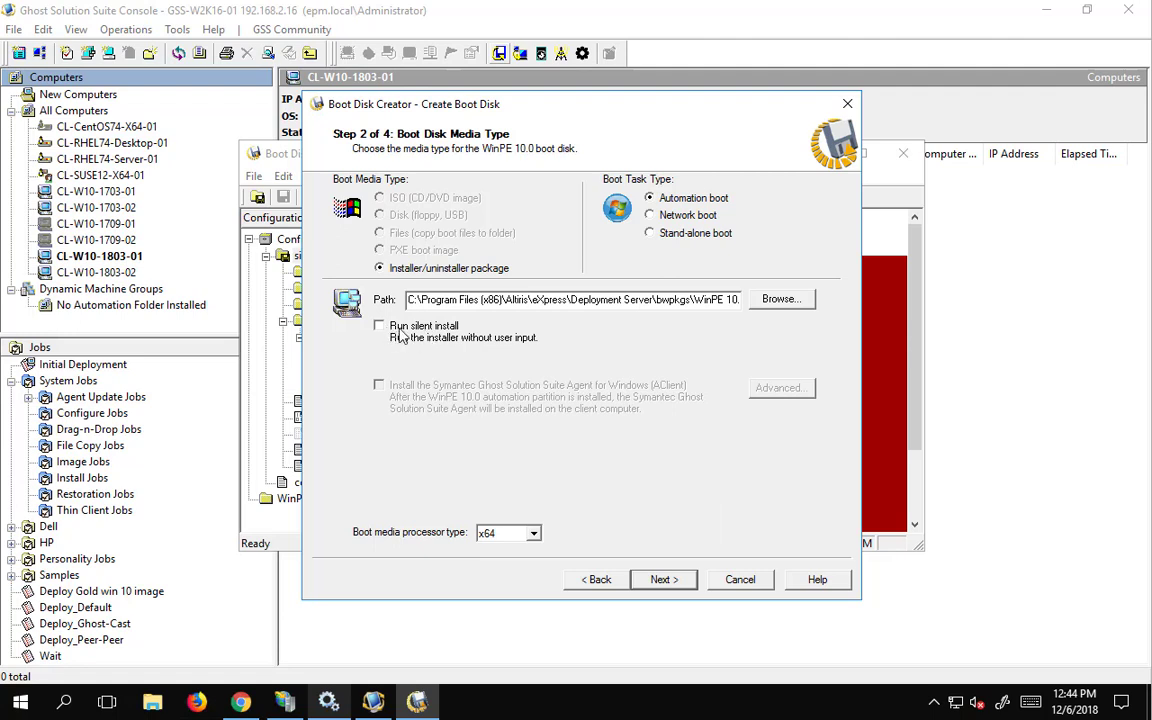
pyautogui.click(381, 327)
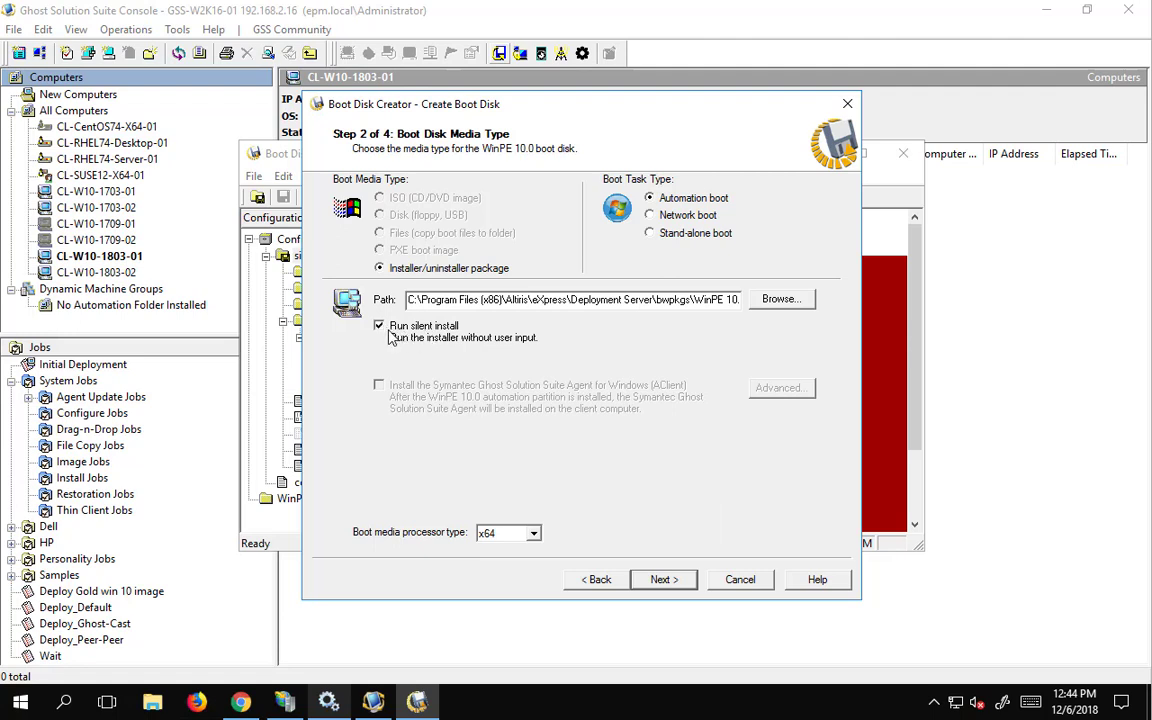
pyautogui.click(660, 580)
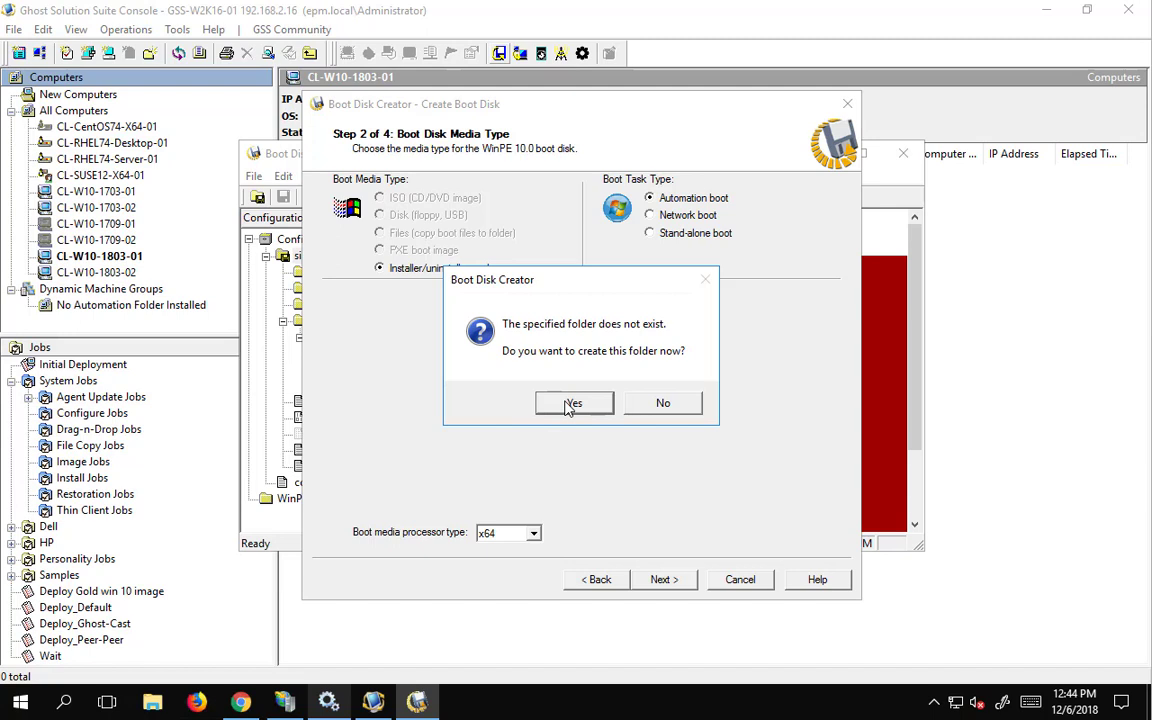
pyautogui.click(570, 404)
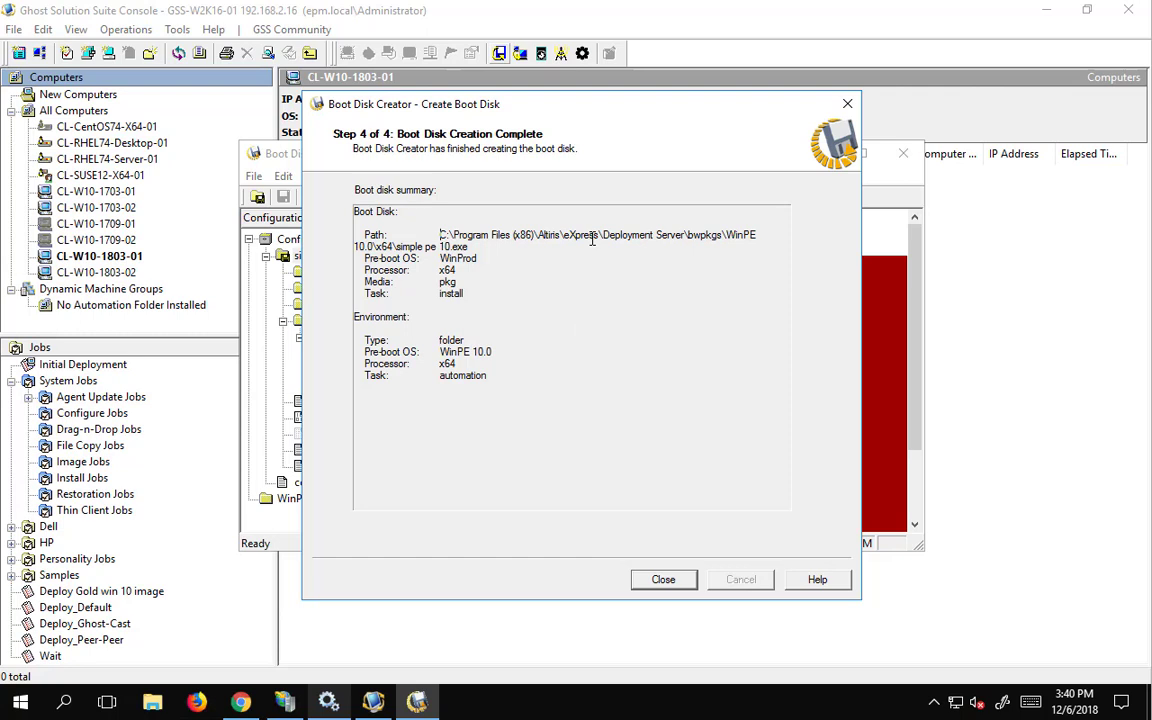
pyautogui.moveTo(440, 234); pyautogui.dragTo(729, 234)
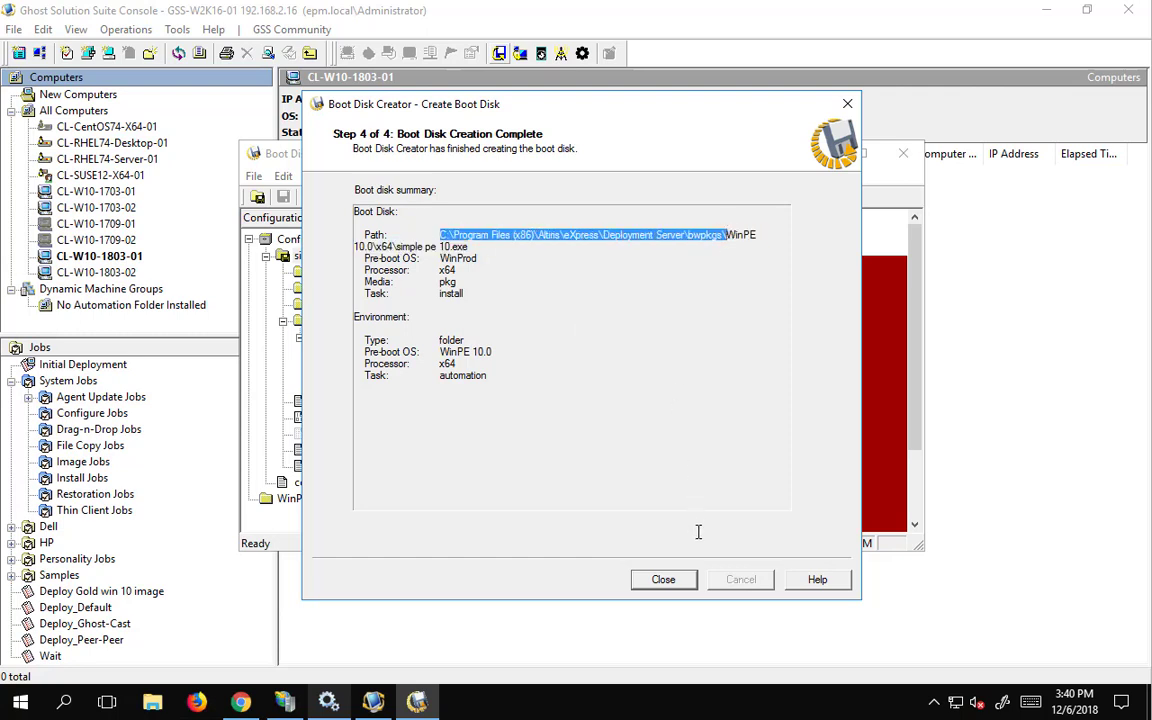
pyautogui.click(663, 579)
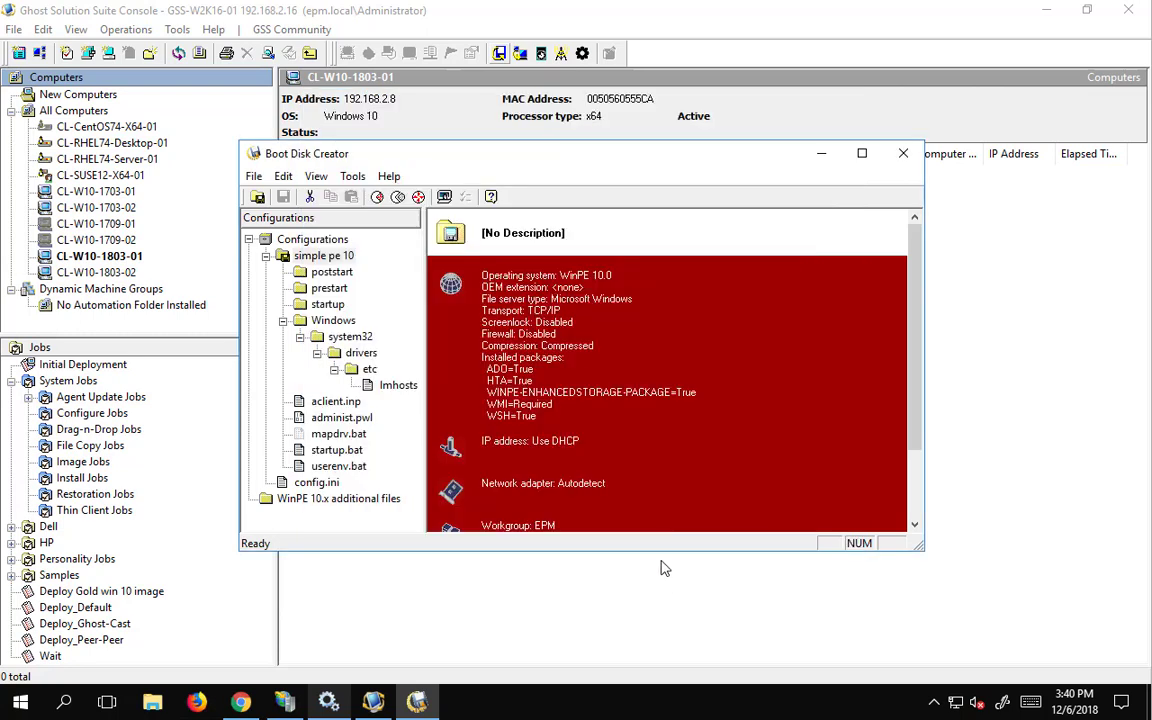
# - Close Boot Disk Creator and browse File Explorer to BWPkgs\WinPE 10.0\x64 to find simple pe 10.exe
pyautogui.click(903, 153)
pyautogui.click(155, 706)
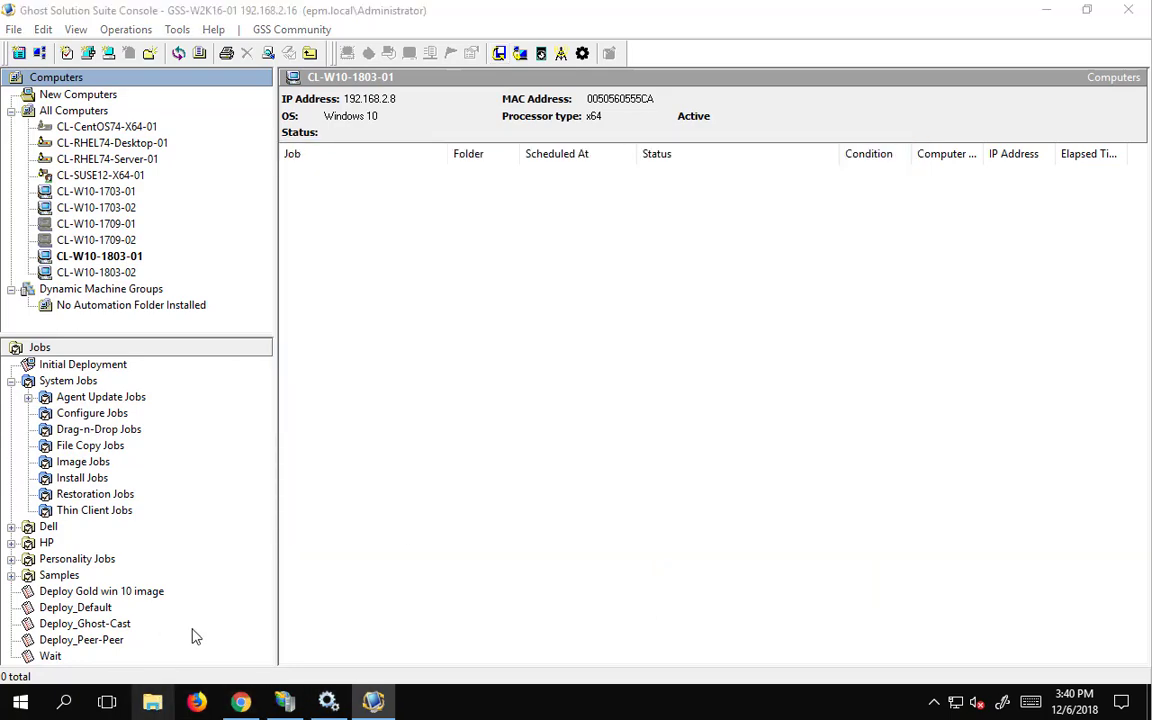
pyautogui.click(230, 58)
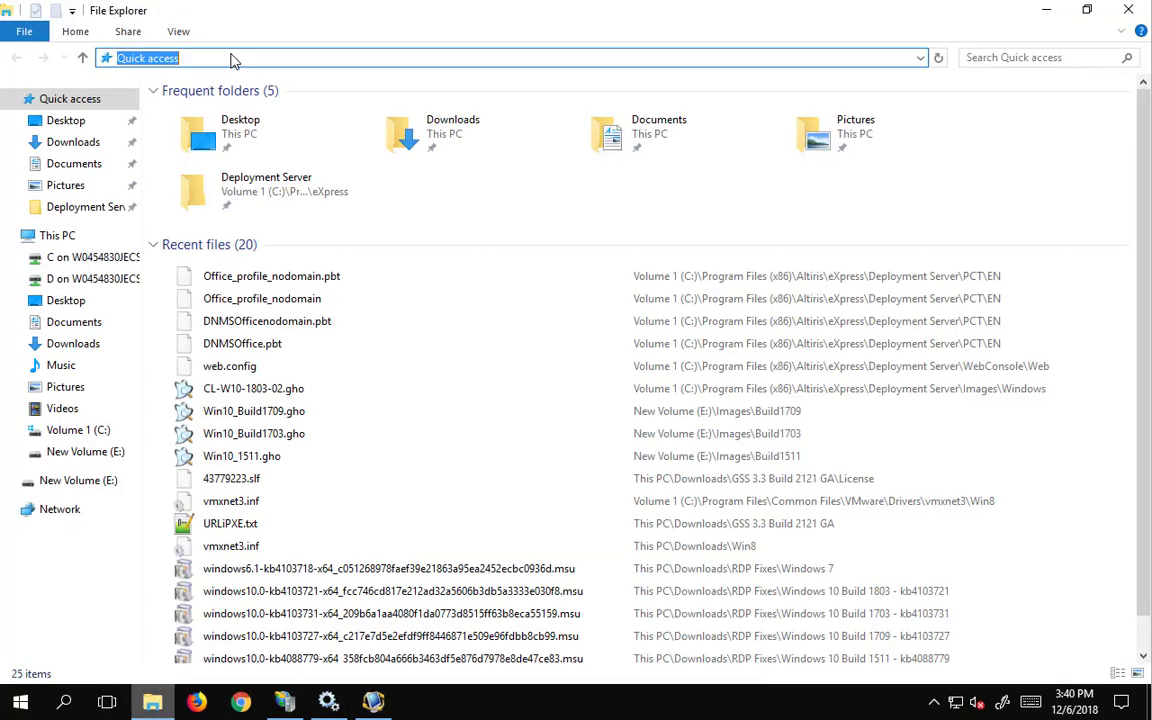
pyautogui.hotkey('ctrl', 'v')
pyautogui.press('Return')
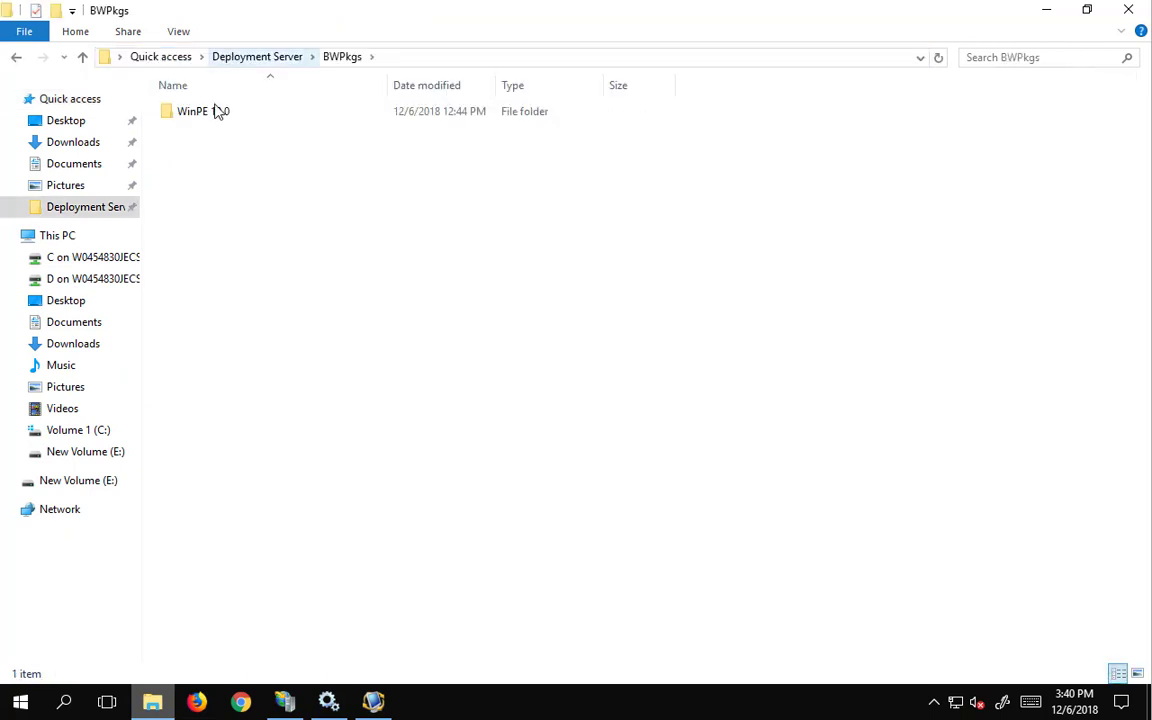
pyautogui.doubleClick(214, 115)
pyautogui.doubleClick(194, 117)
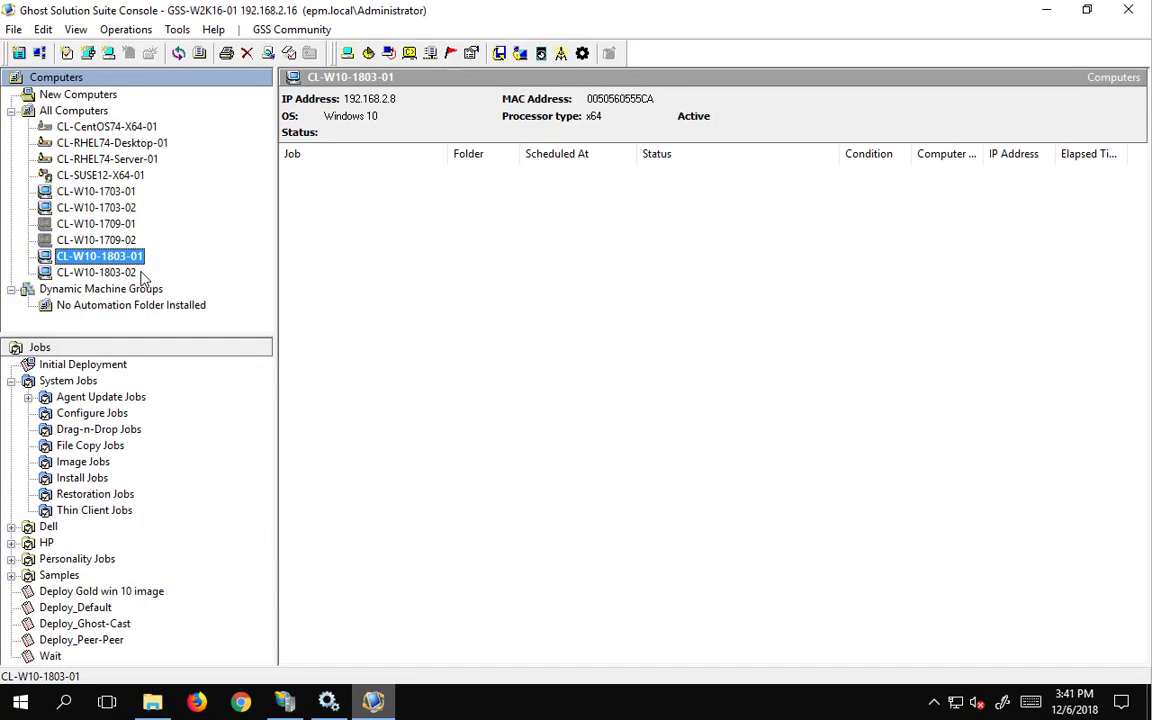
# - Check CL-W10-1803-02's properties for its automation folder installed status
pyautogui.click(104, 273)
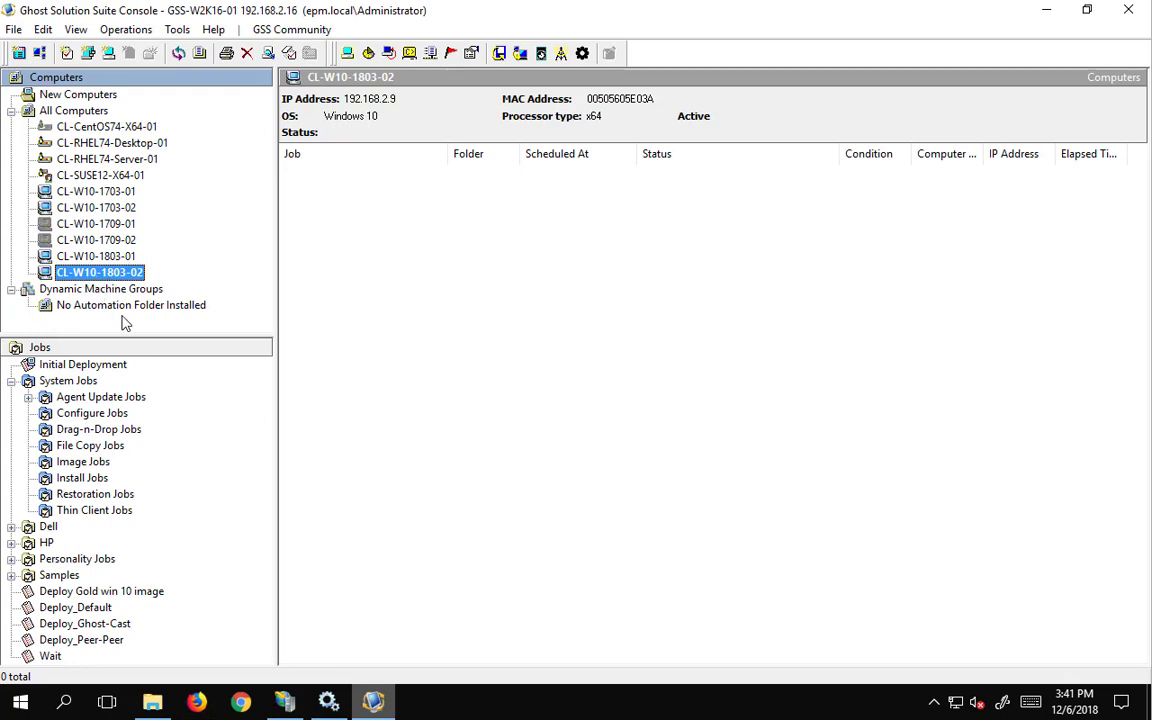
pyautogui.click(75, 289)
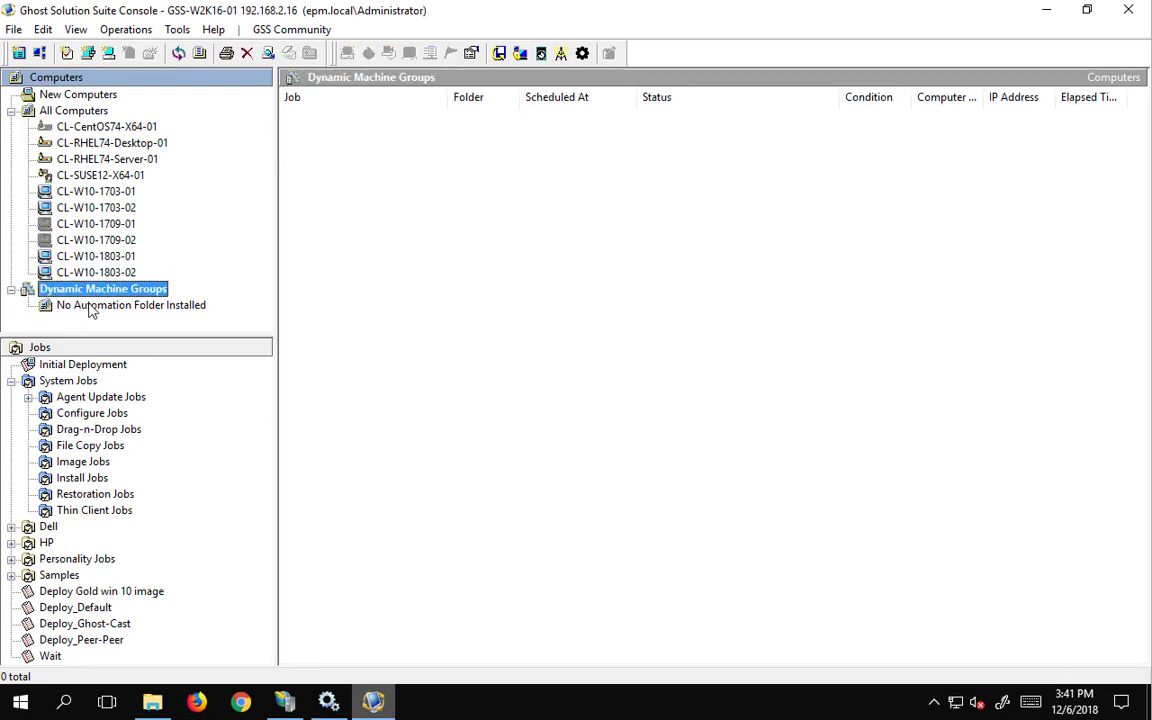
pyautogui.click(91, 306)
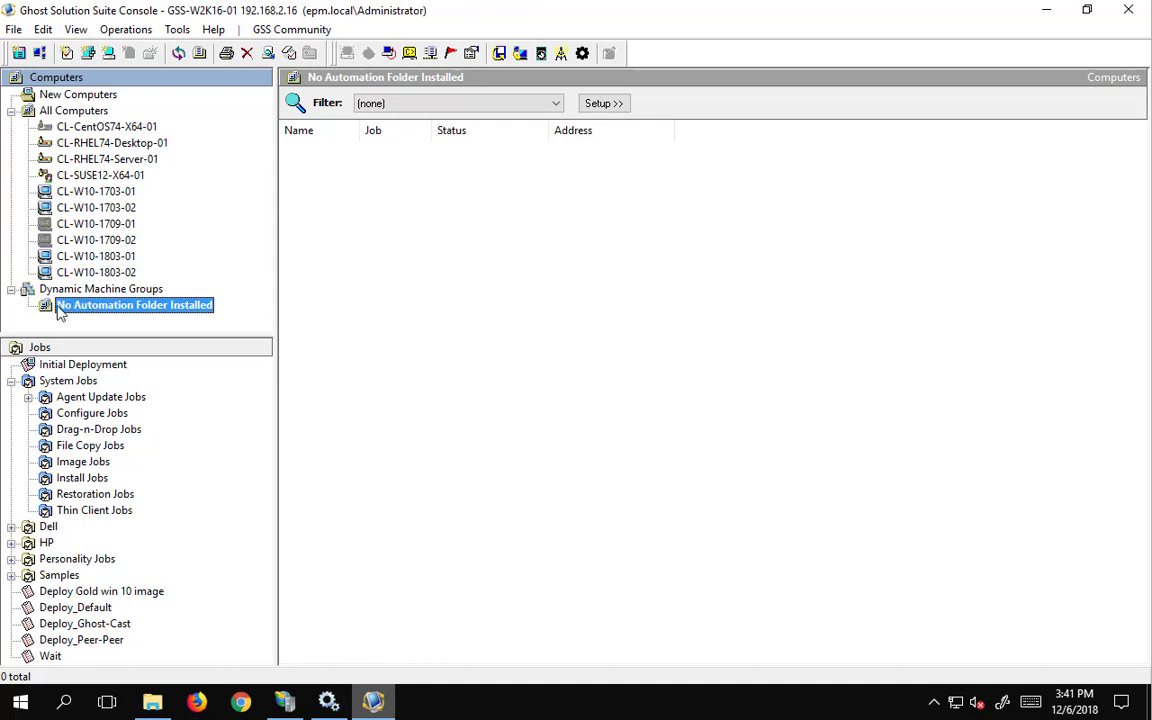
pyautogui.click(93, 272)
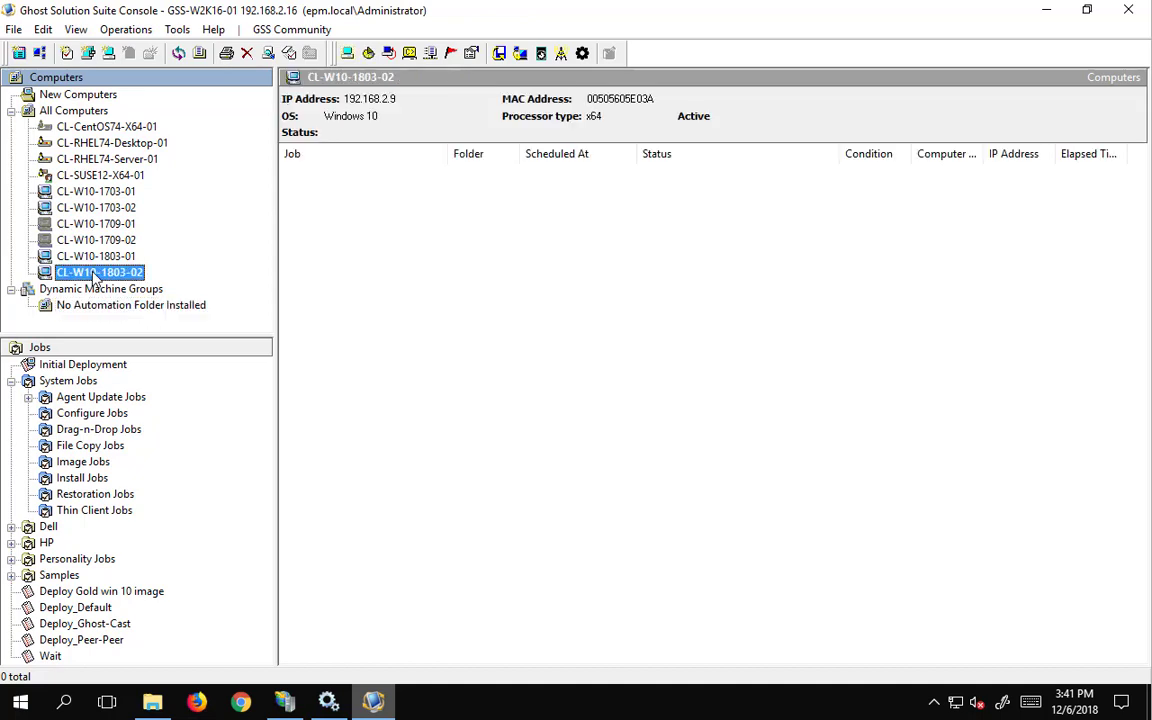
pyautogui.rightClick(93, 272)
pyautogui.click(147, 640)
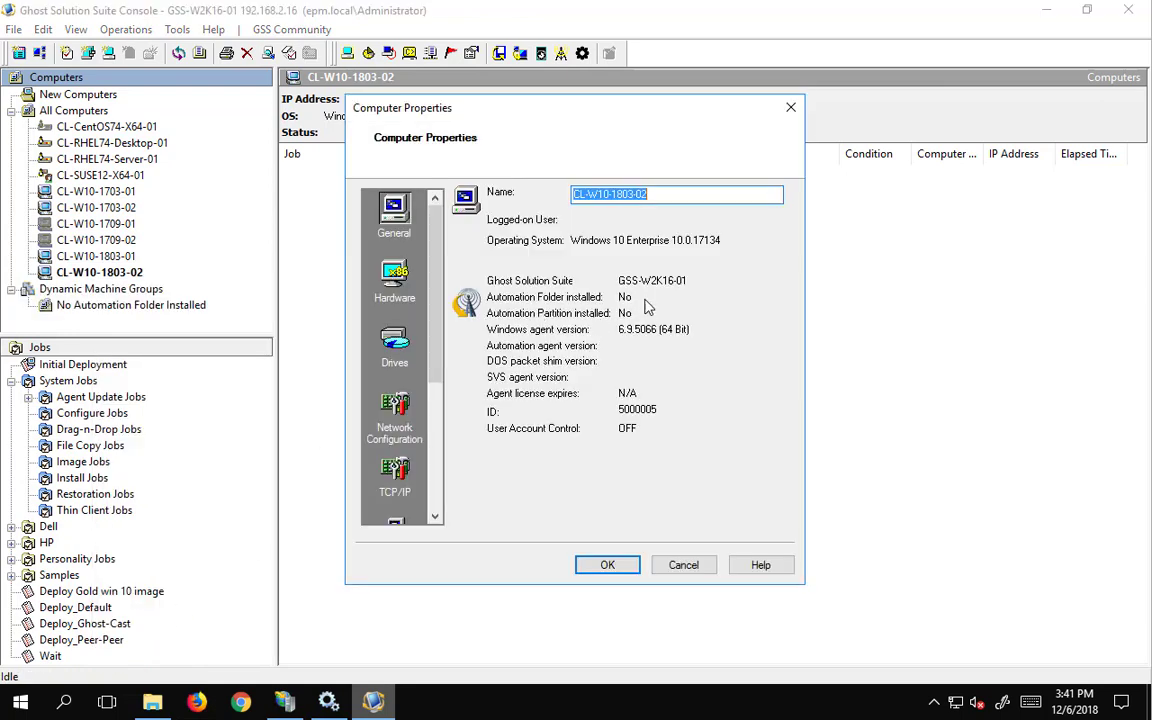
pyautogui.press('Tab')
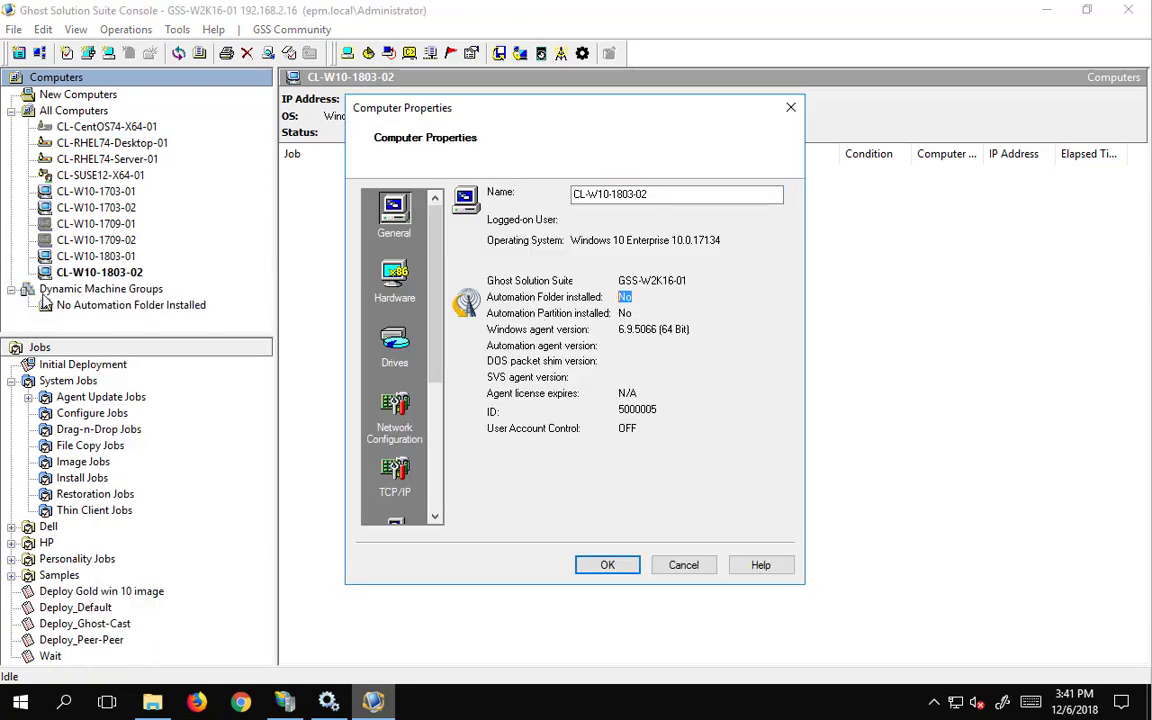
pyautogui.click(790, 107)
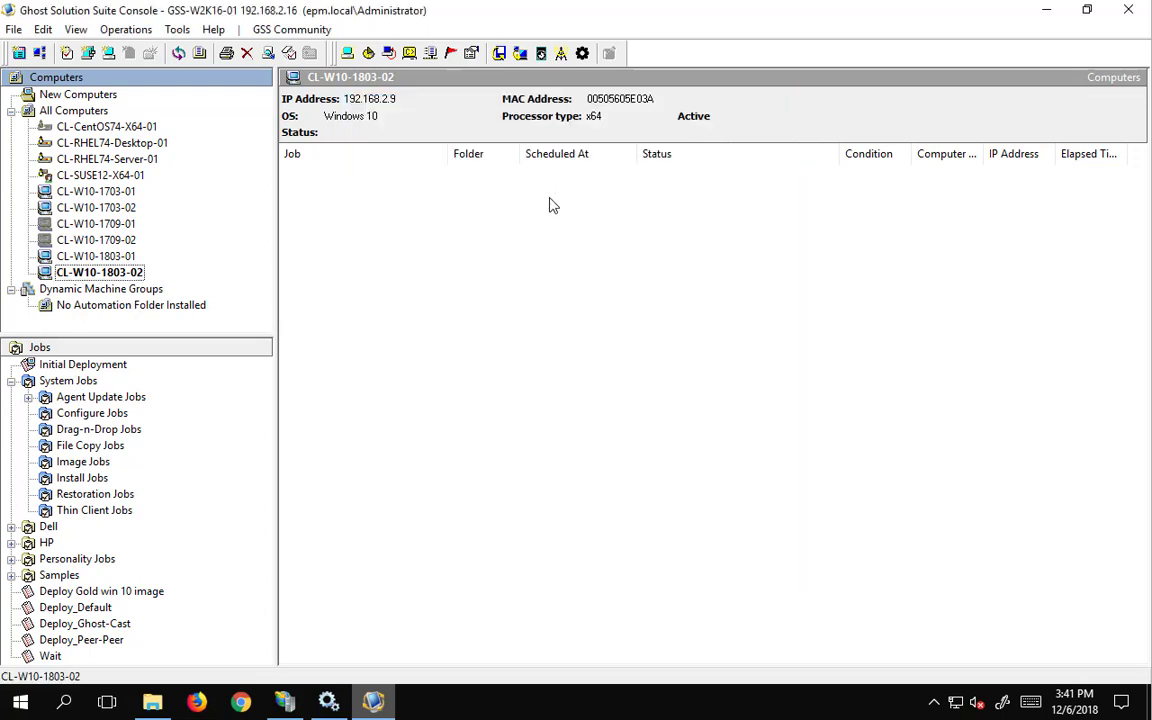
# - Review the No Automation Folder Installed group, then reselect CL-W10-1803-02
pyautogui.click(142, 305)
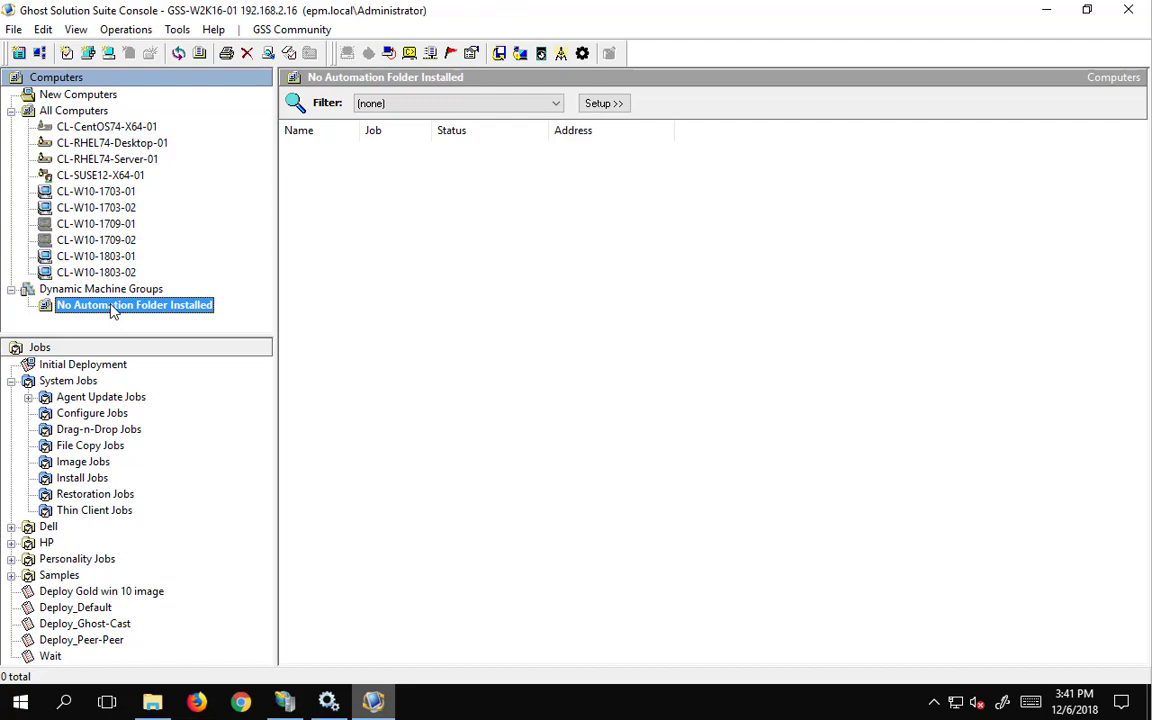
pyautogui.rightClick(106, 305)
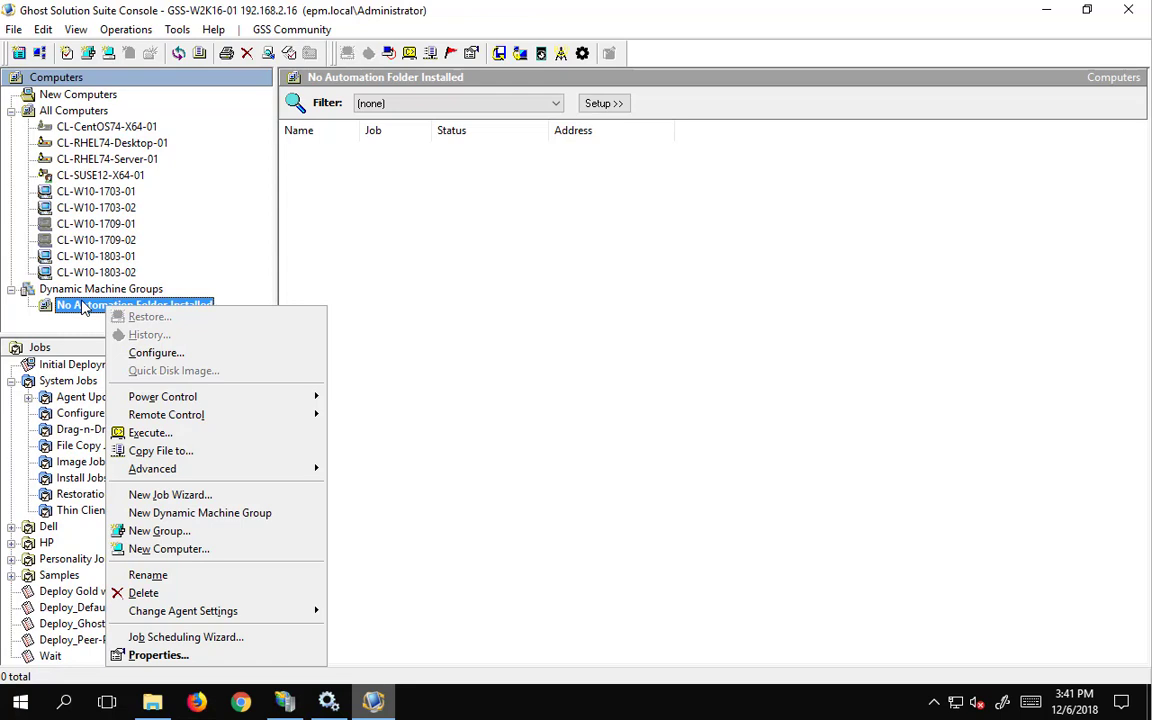
pyautogui.click(83, 276)
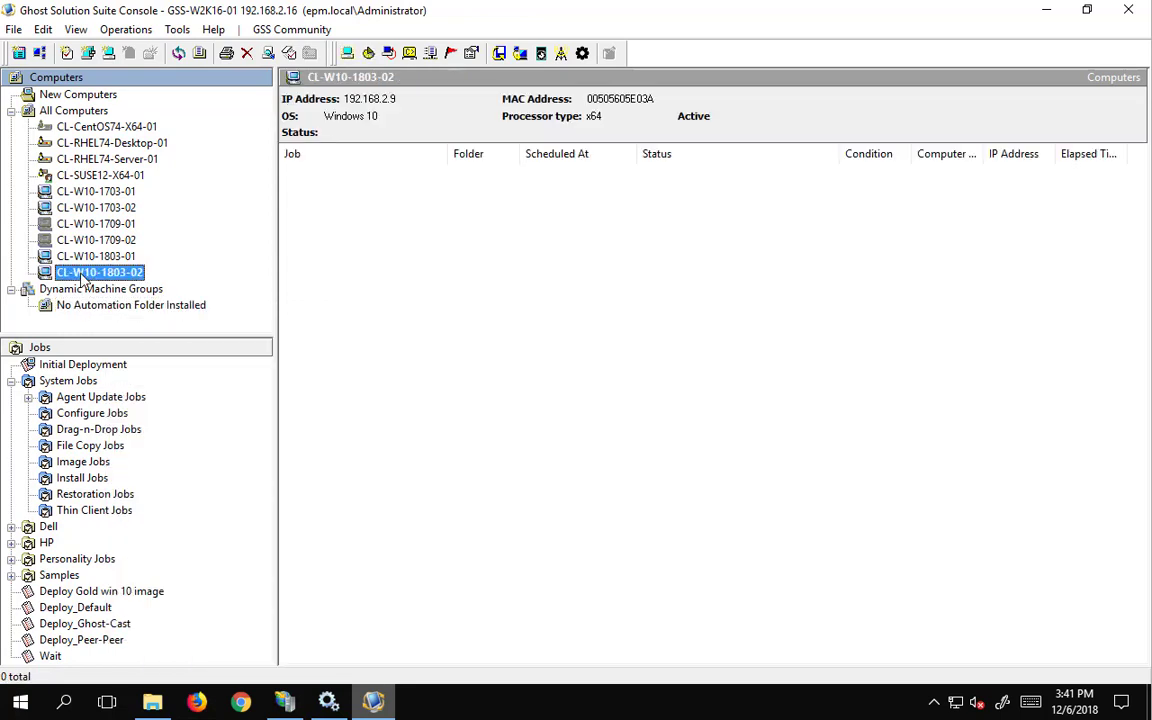
# - Install the automation folder on CL-W10-1803-02 using simple pe 10 and the administrator password
pyautogui.rightClick(83, 278)
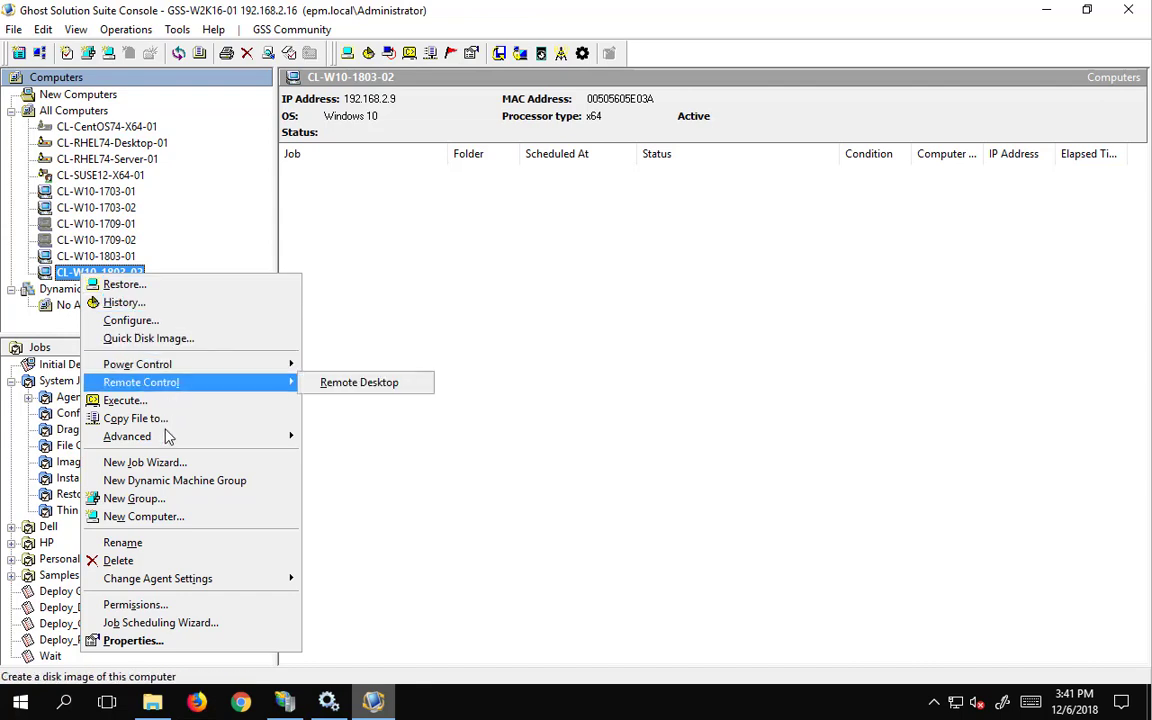
pyautogui.moveTo(164, 442)
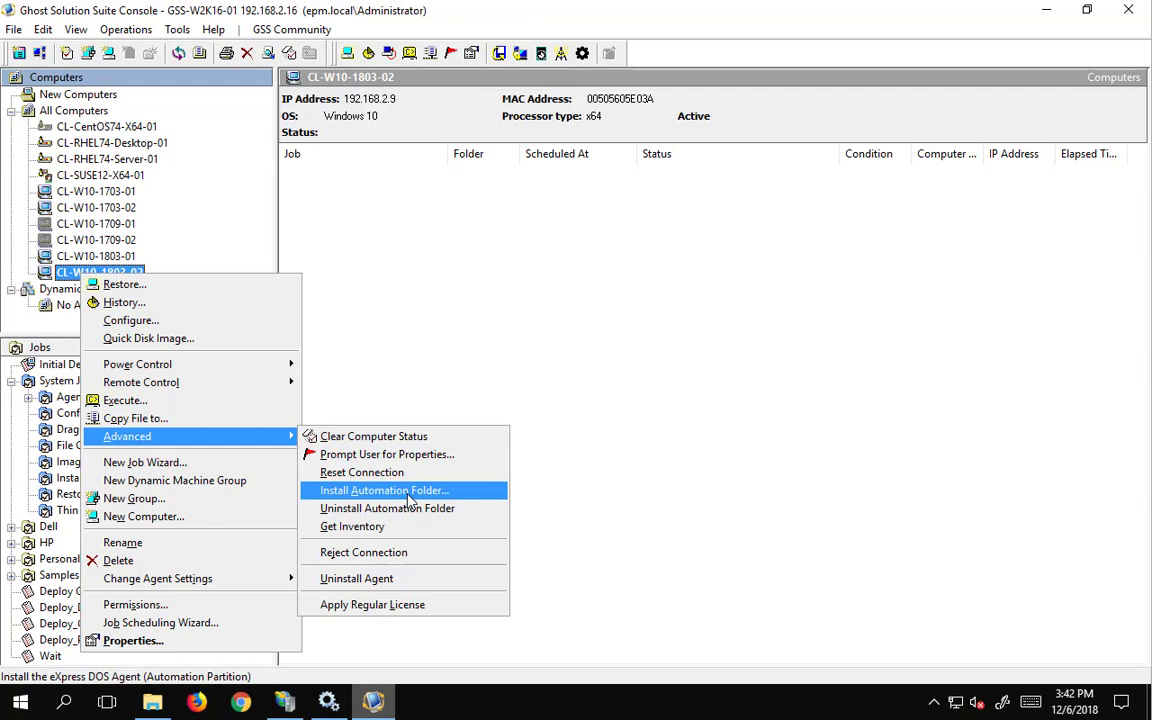
pyautogui.click(410, 492)
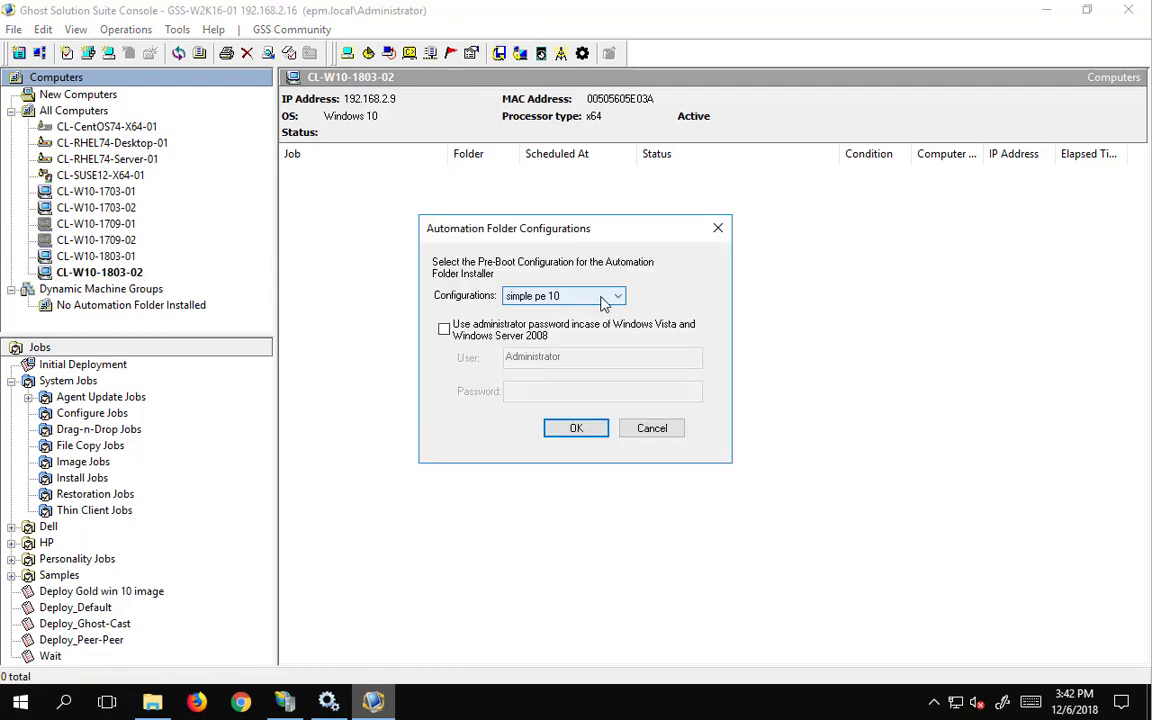
pyautogui.click(616, 298)
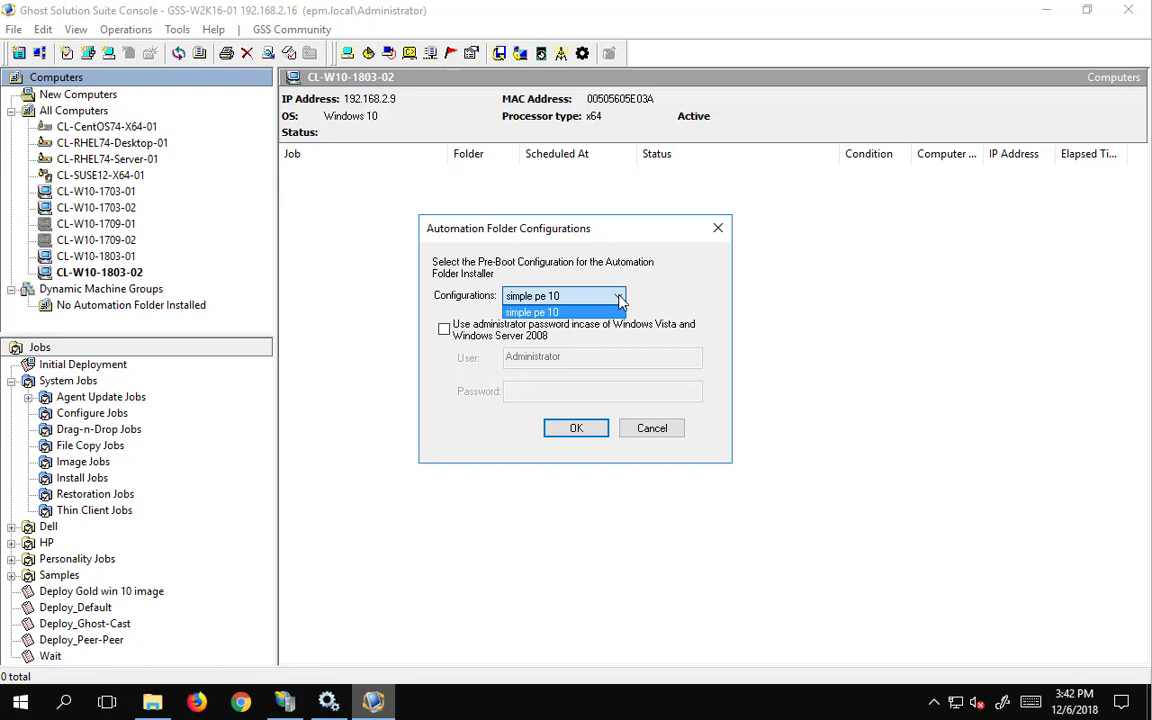
pyautogui.click(620, 300)
pyautogui.click(444, 330)
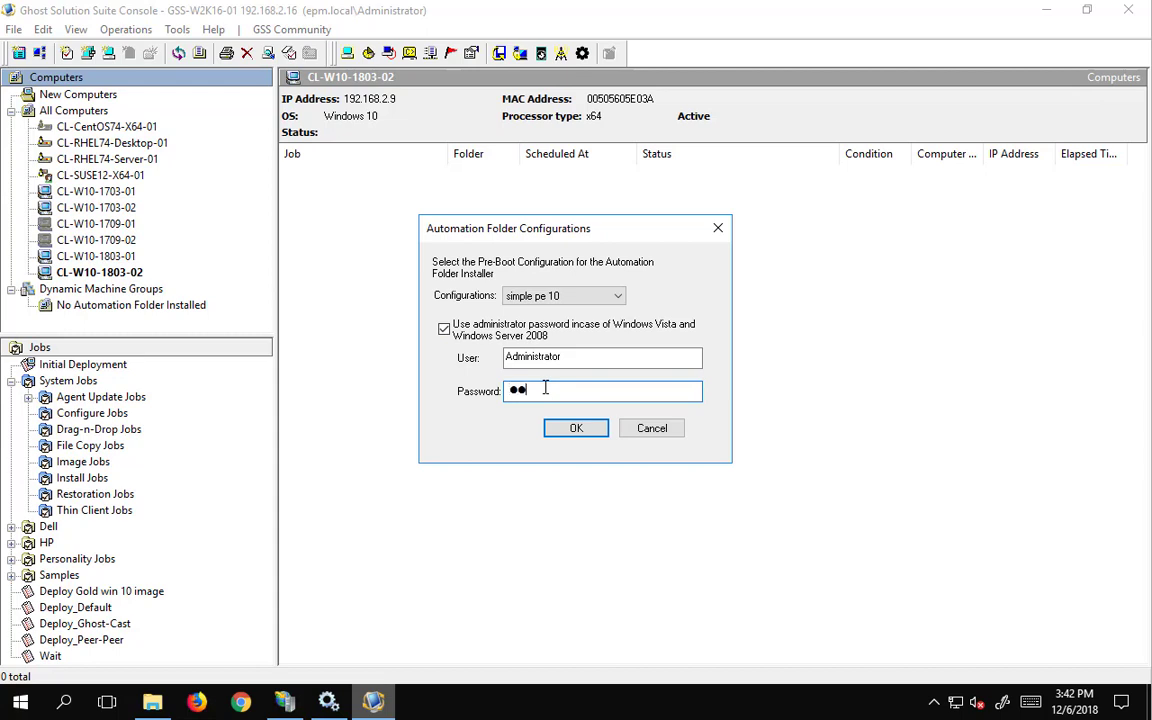
pyautogui.write('Password123')
pyautogui.click(580, 427)
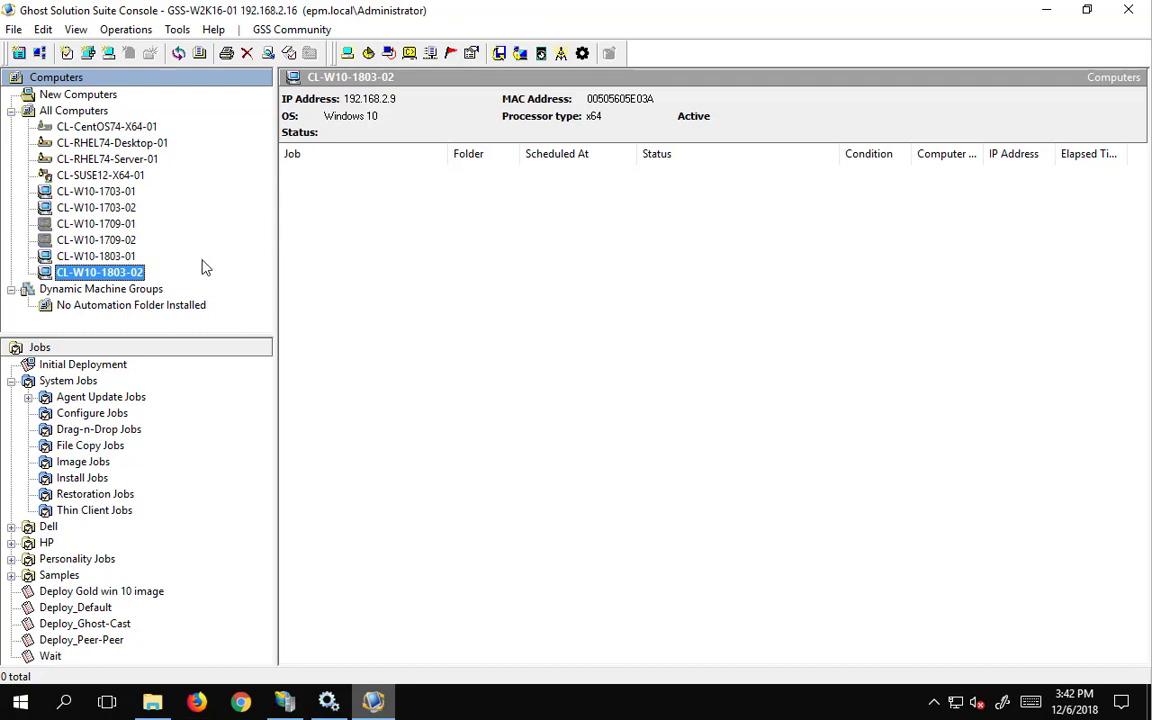
# - Open a Remote Desktop session to CL-W10-1803-01, signing in with the administrator password
pyautogui.rightClick(101, 272)
pyautogui.click(97, 256)
pyautogui.rightClick(97, 256)
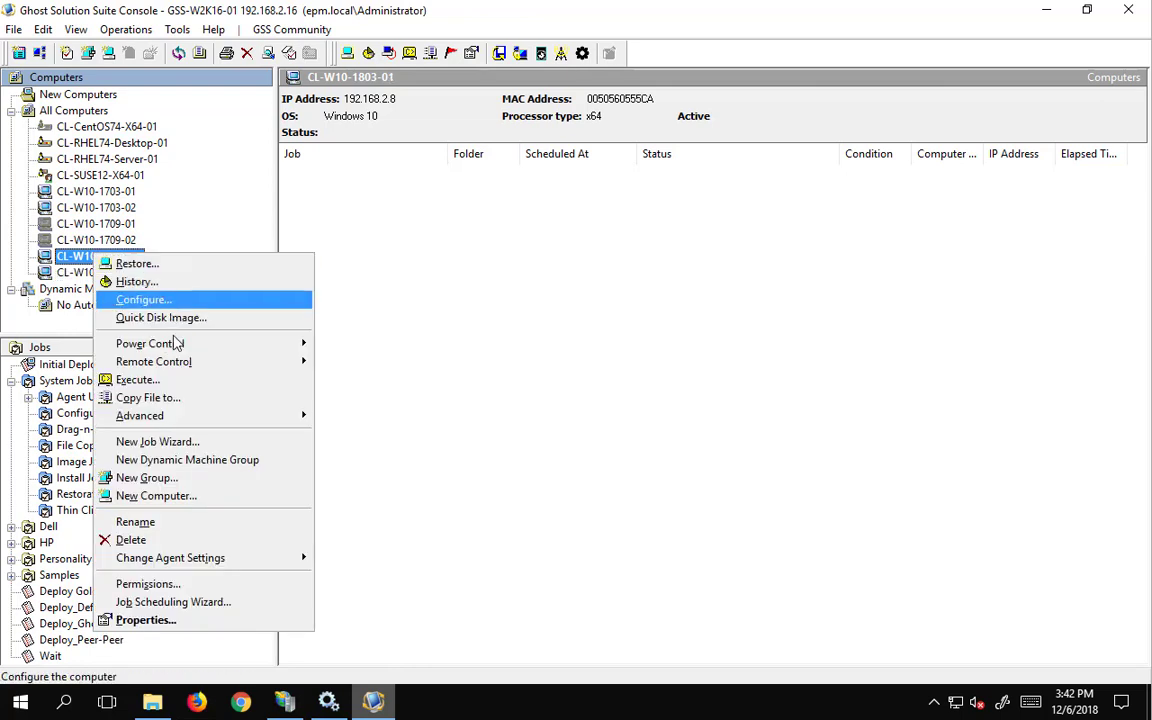
pyautogui.moveTo(255, 361)
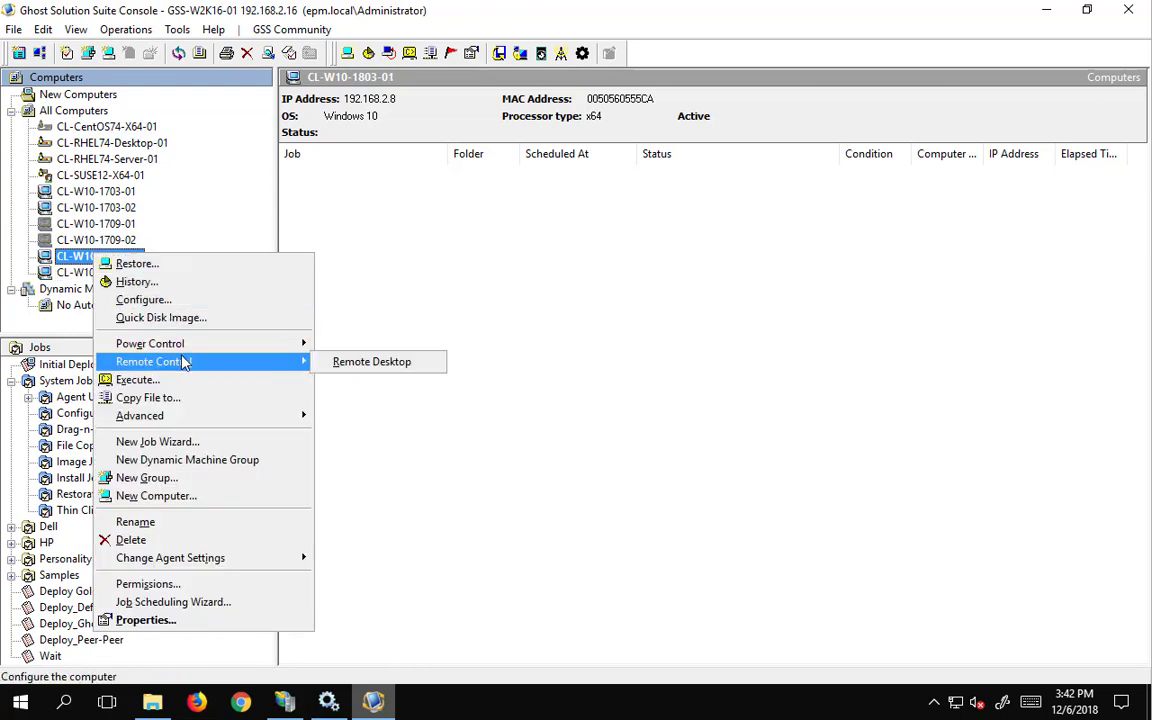
pyautogui.click(373, 366)
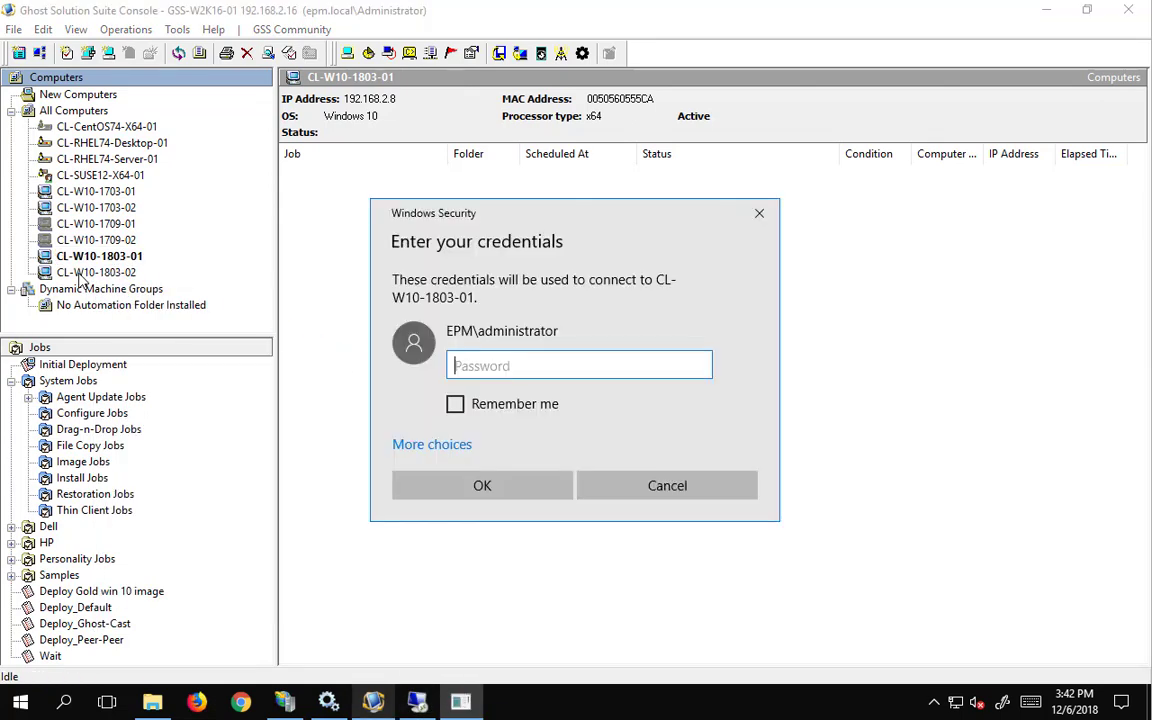
pyautogui.write('******')
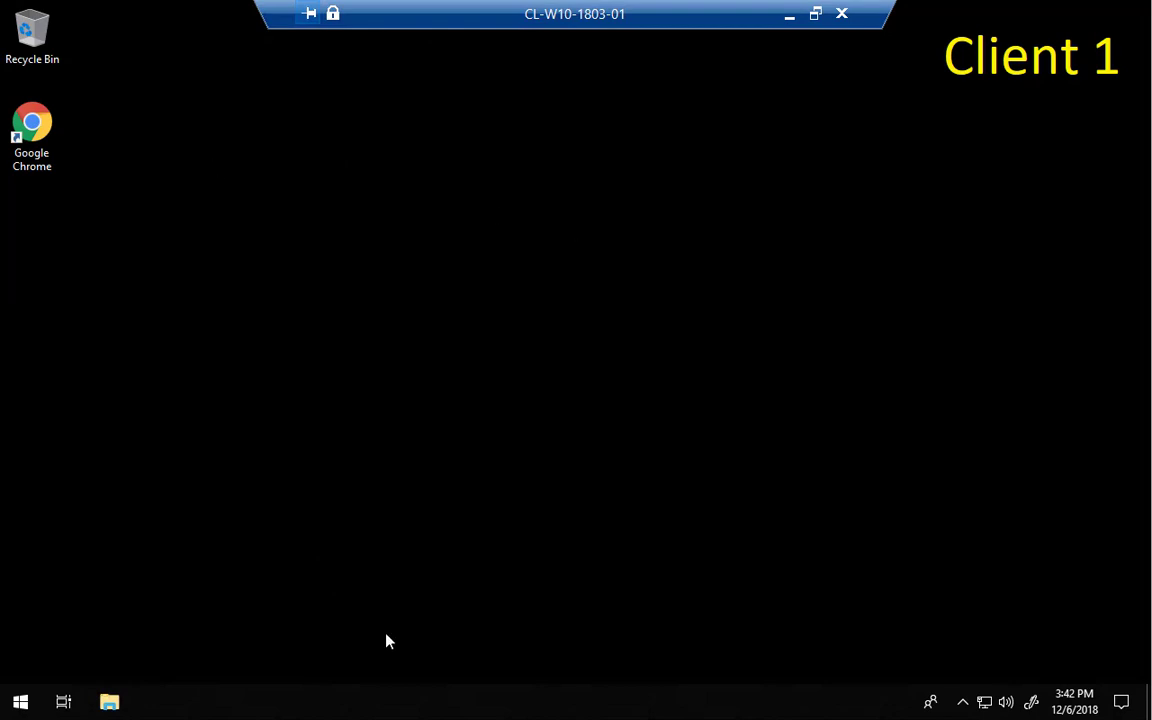
# - Open File Explorer on the client at the \\gss-w2k16-01 server's shares
pyautogui.click(109, 702)
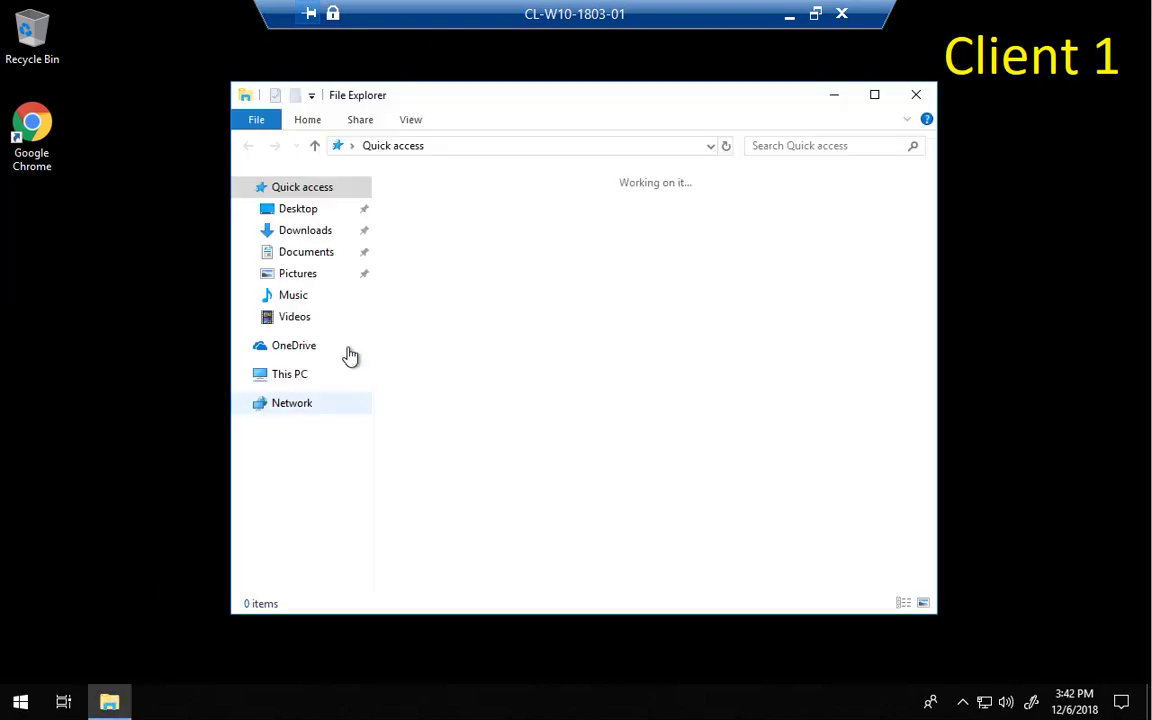
pyautogui.click(461, 149)
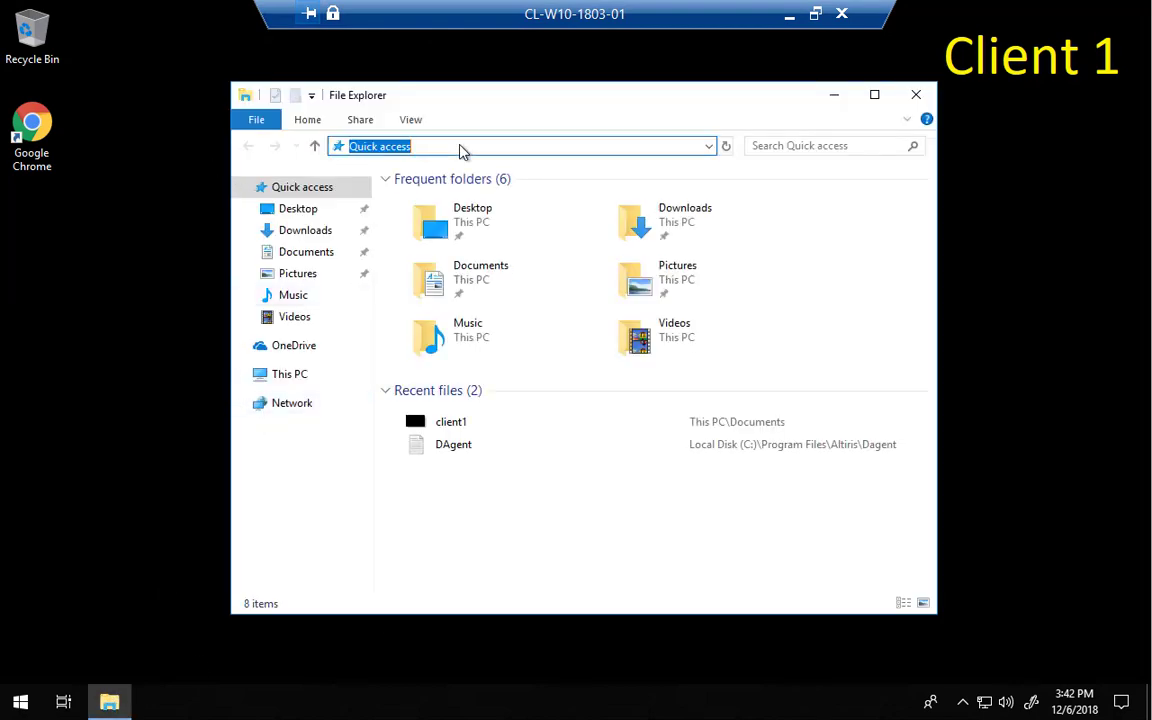
pyautogui.write('\\\\')
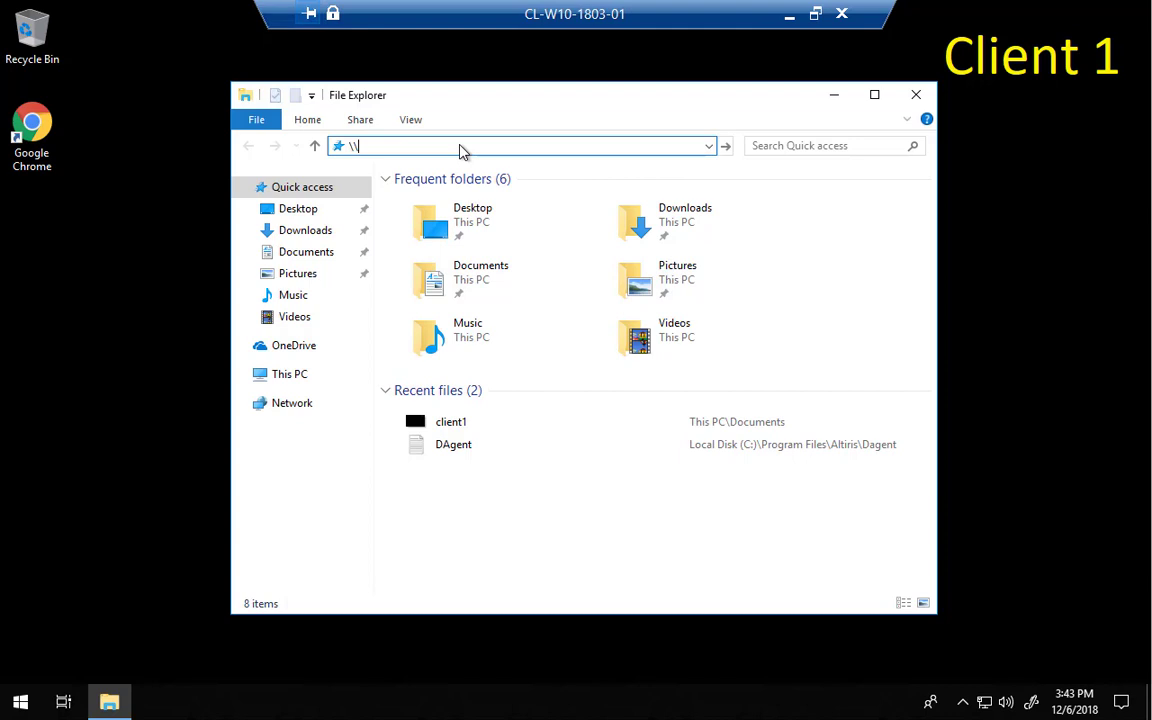
pyautogui.write('gs')
pyautogui.press('Escape')
pyautogui.click(450, 146)
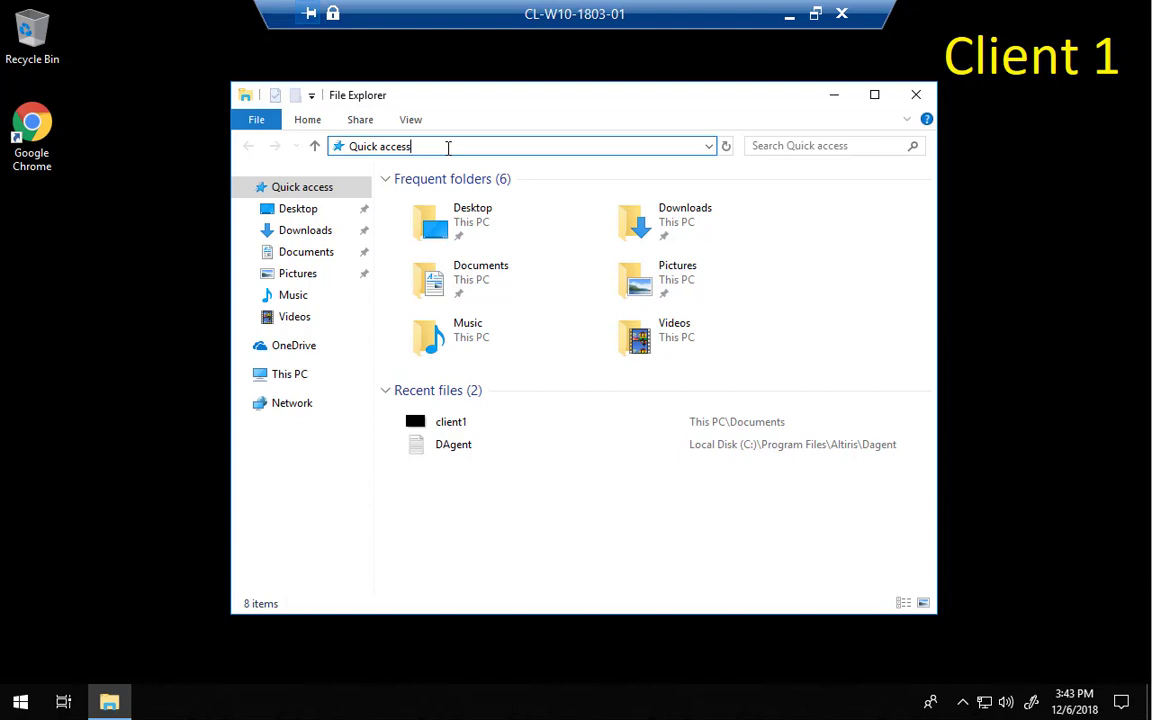
pyautogui.press('Escape')
pyautogui.write('\\\\gss-w2k16-01')
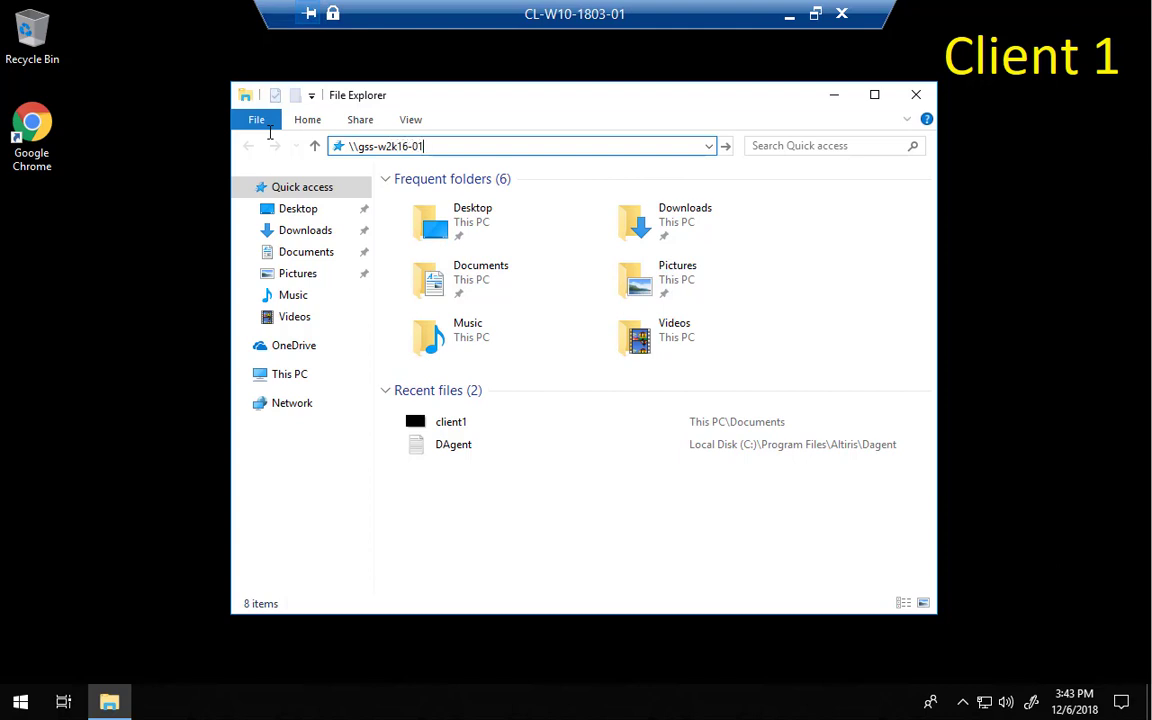
pyautogui.press('Return')
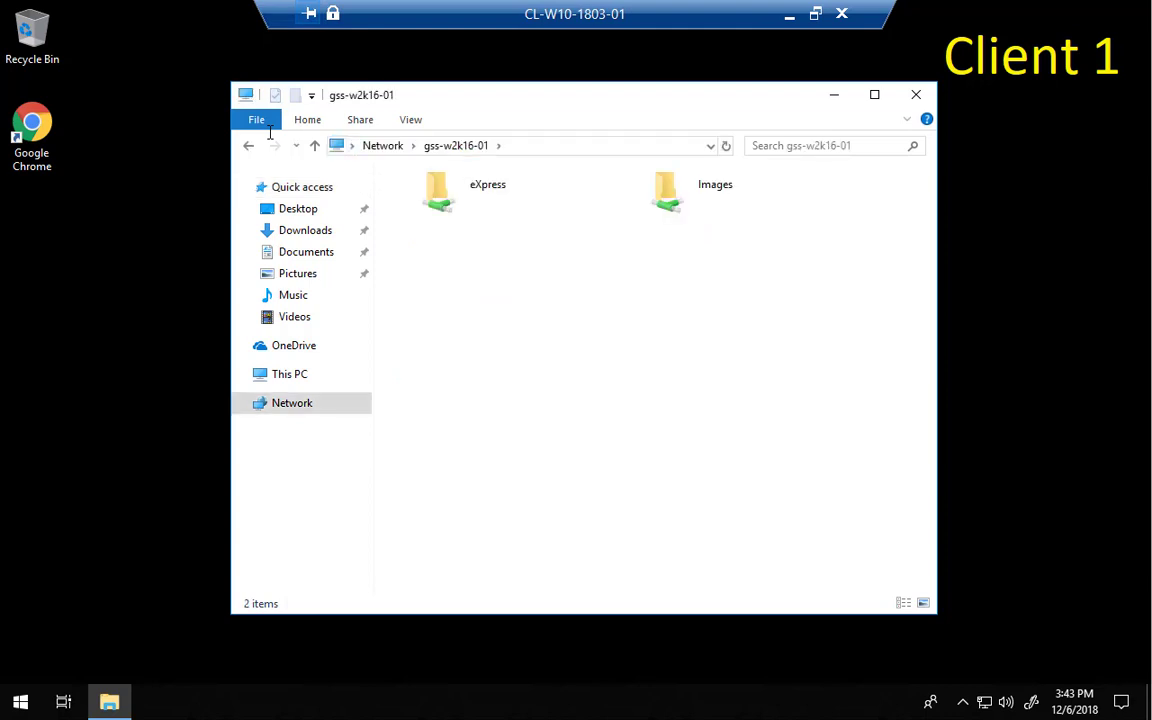
# - Open the eXpress > BWPkgs > WinPE 10.0 > x64 package folder
pyautogui.doubleClick(455, 190)
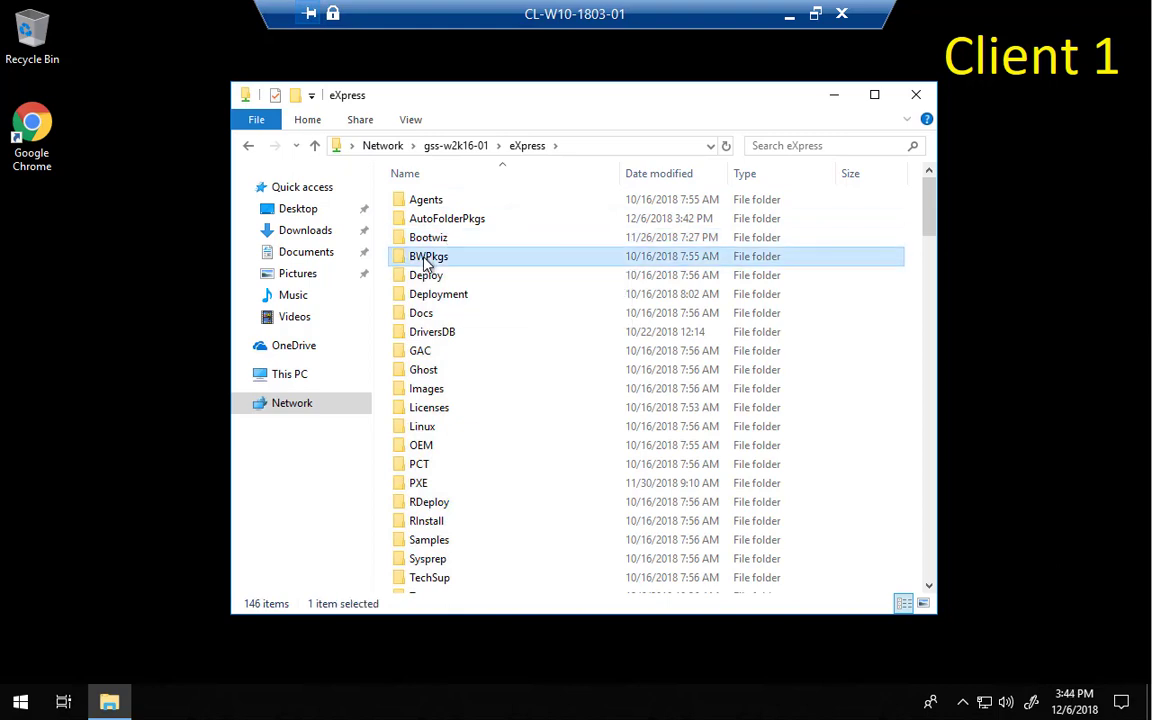
pyautogui.doubleClick(410, 256)
pyautogui.click(428, 202)
pyautogui.doubleClick(428, 202)
pyautogui.doubleClick(428, 202)
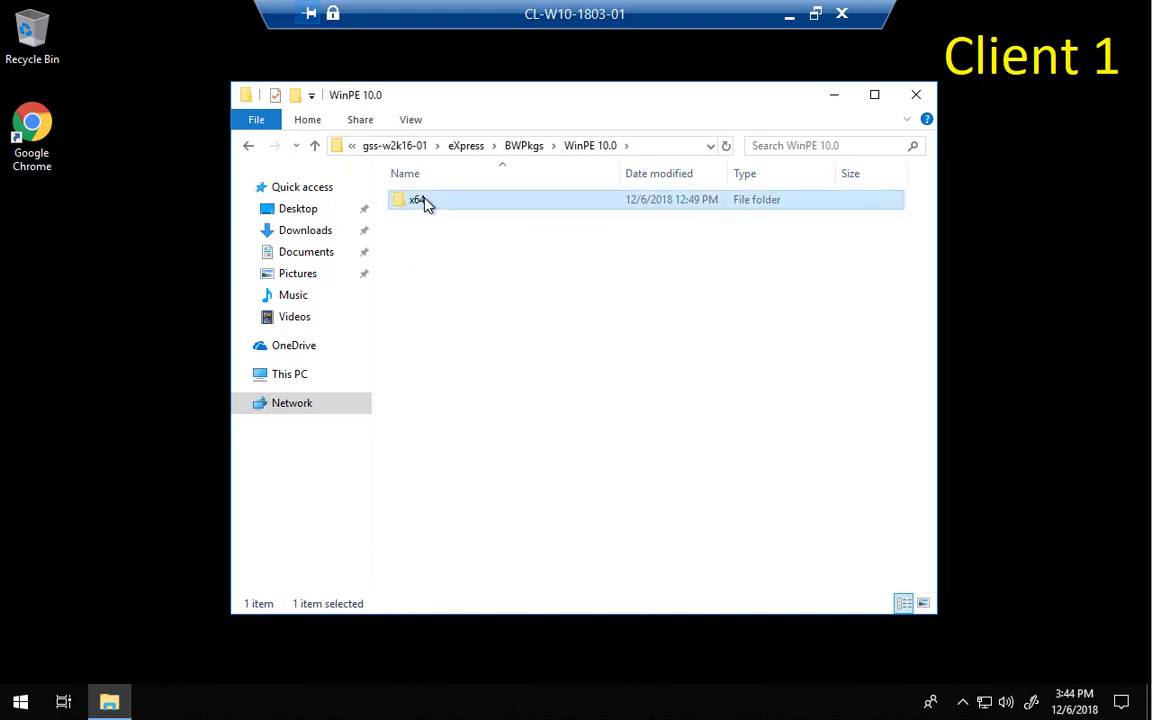
# - Run the simple pe 10 installer as administrator, then bring up Task Manager
pyautogui.click(428, 202)
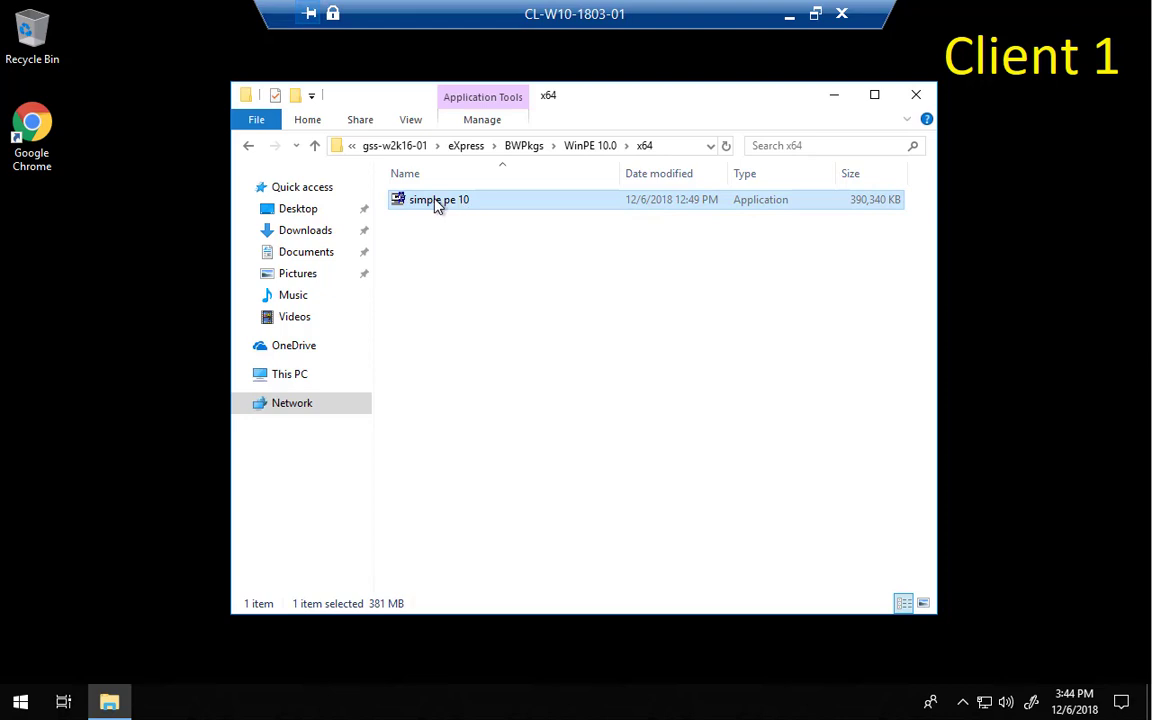
pyautogui.rightClick(432, 202)
pyautogui.click(489, 233)
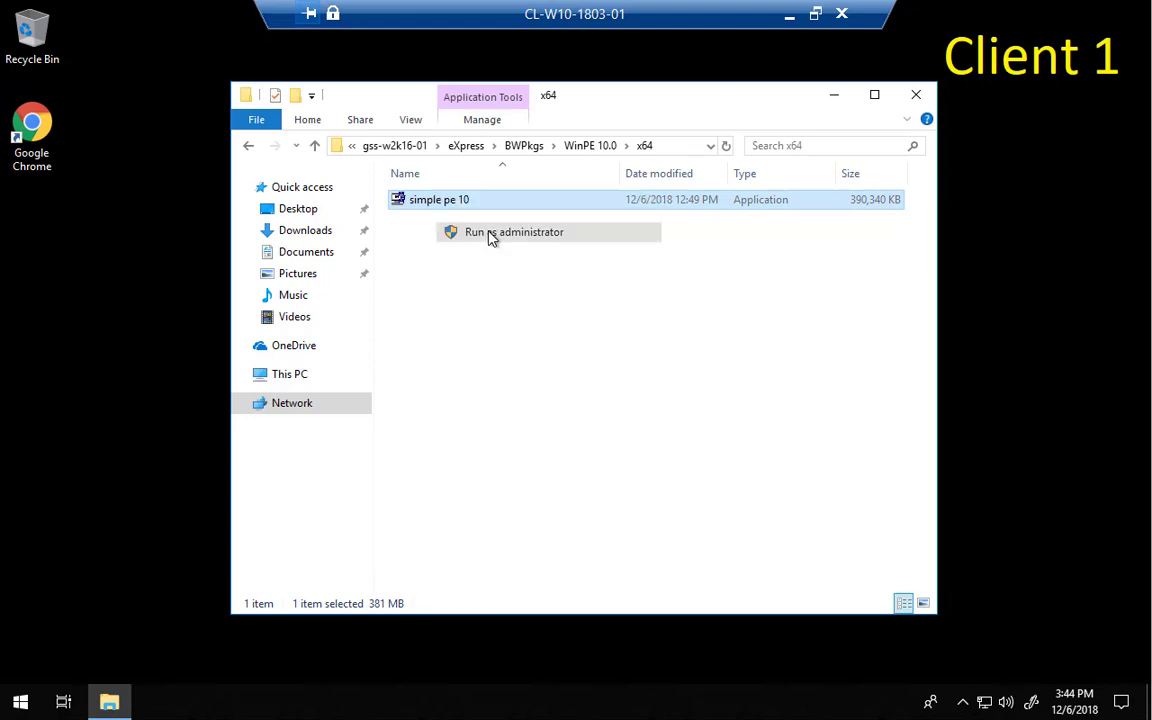
pyautogui.hotkey('ctrl', 'shift', 'Escape')
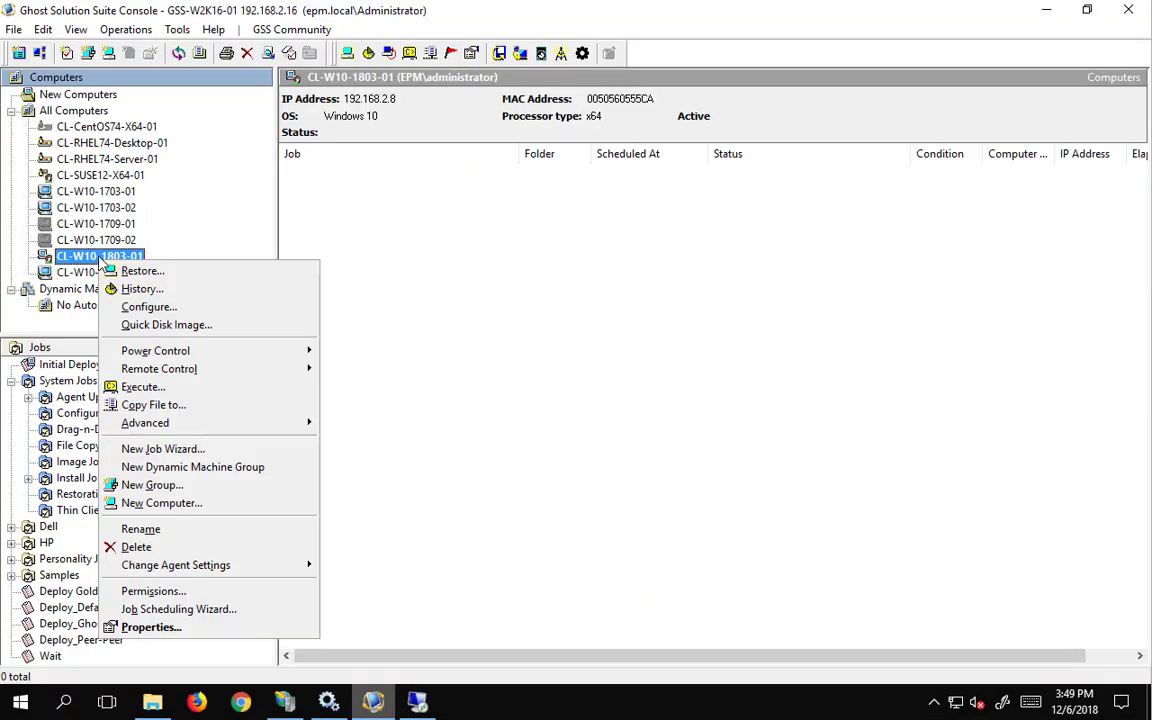
# - Confirm in CL-W10-1803-01's properties that Automation Folder installed is Yes
pyautogui.click(152, 628)
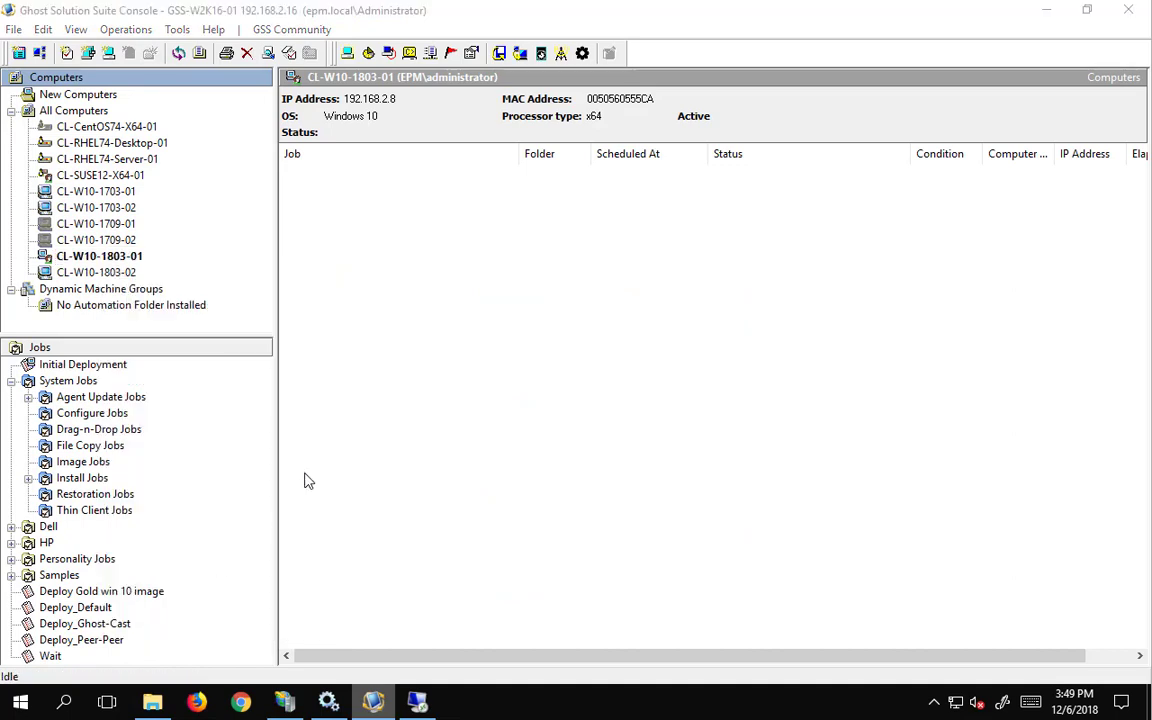
pyautogui.click(625, 297)
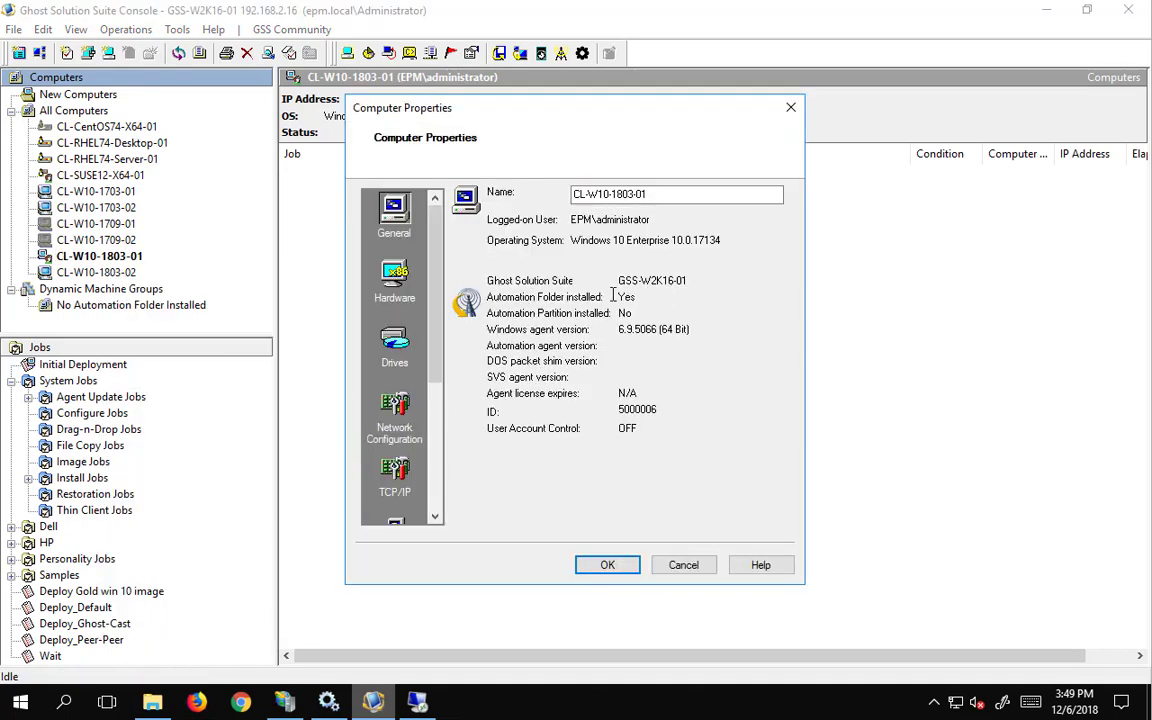
pyautogui.moveTo(640, 297); pyautogui.dragTo(597, 316)
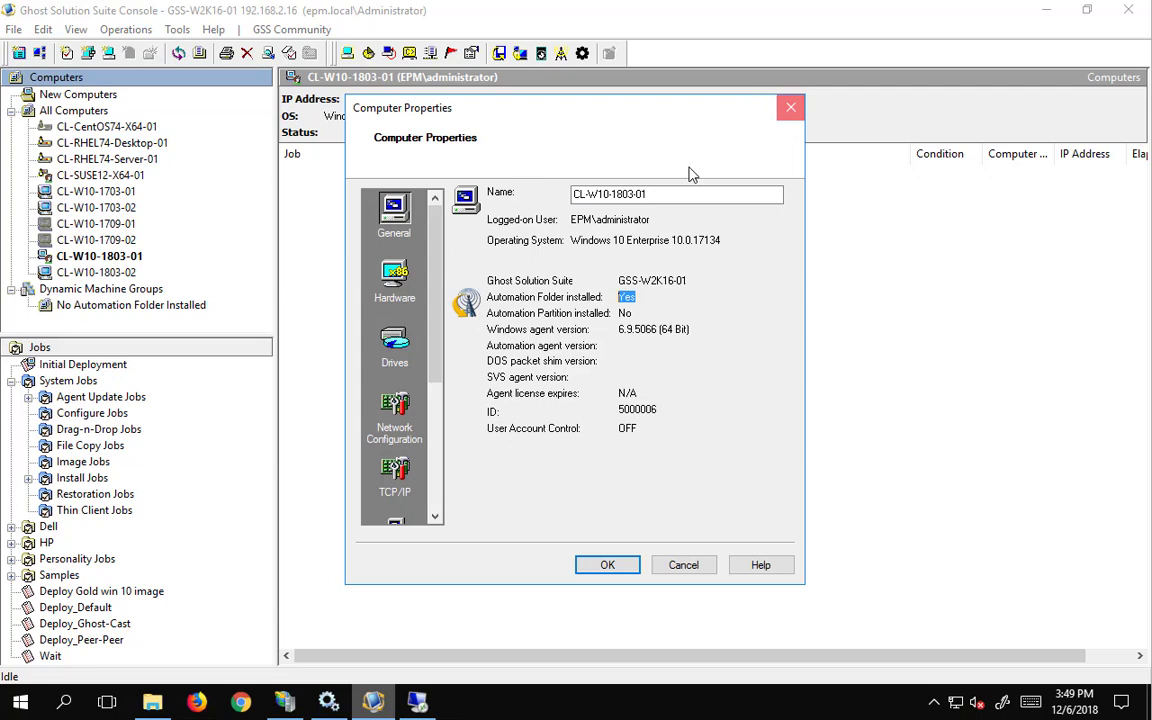
pyautogui.press('Escape')
# - Check CL-W10-1803-02's properties for the automation folder, then select its install job
pyautogui.click(104, 274)
pyautogui.rightClick(104, 274)
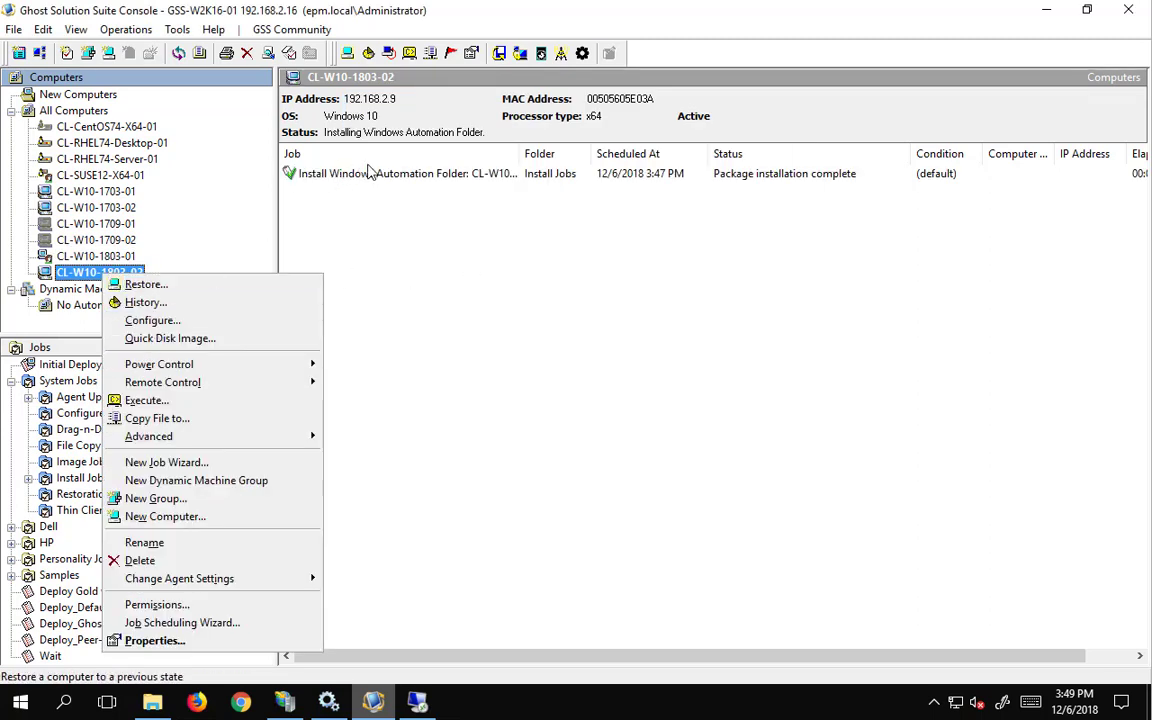
pyautogui.click(170, 640)
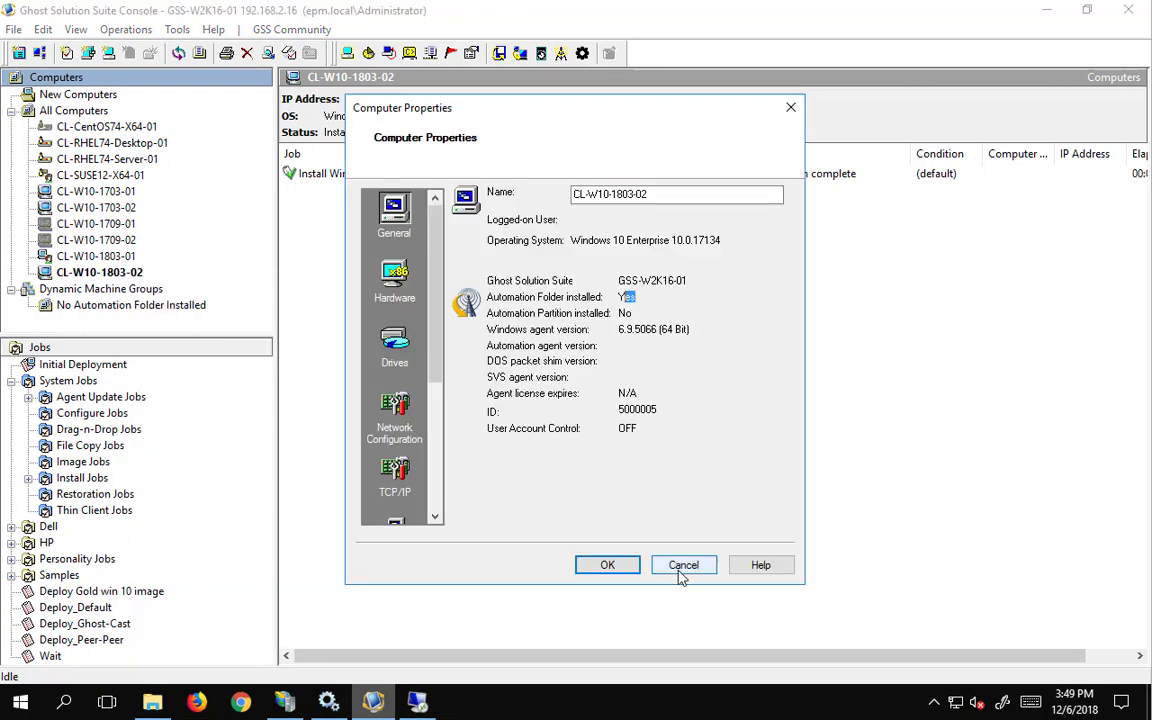
pyautogui.click(607, 565)
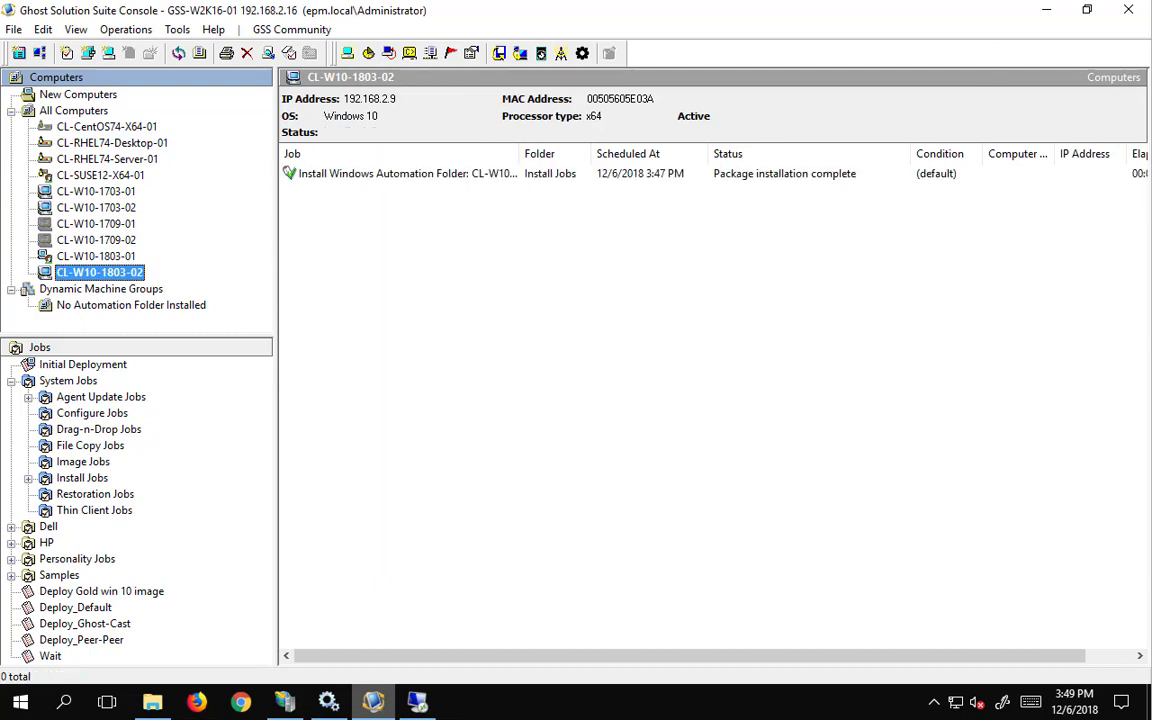
pyautogui.click(845, 170)
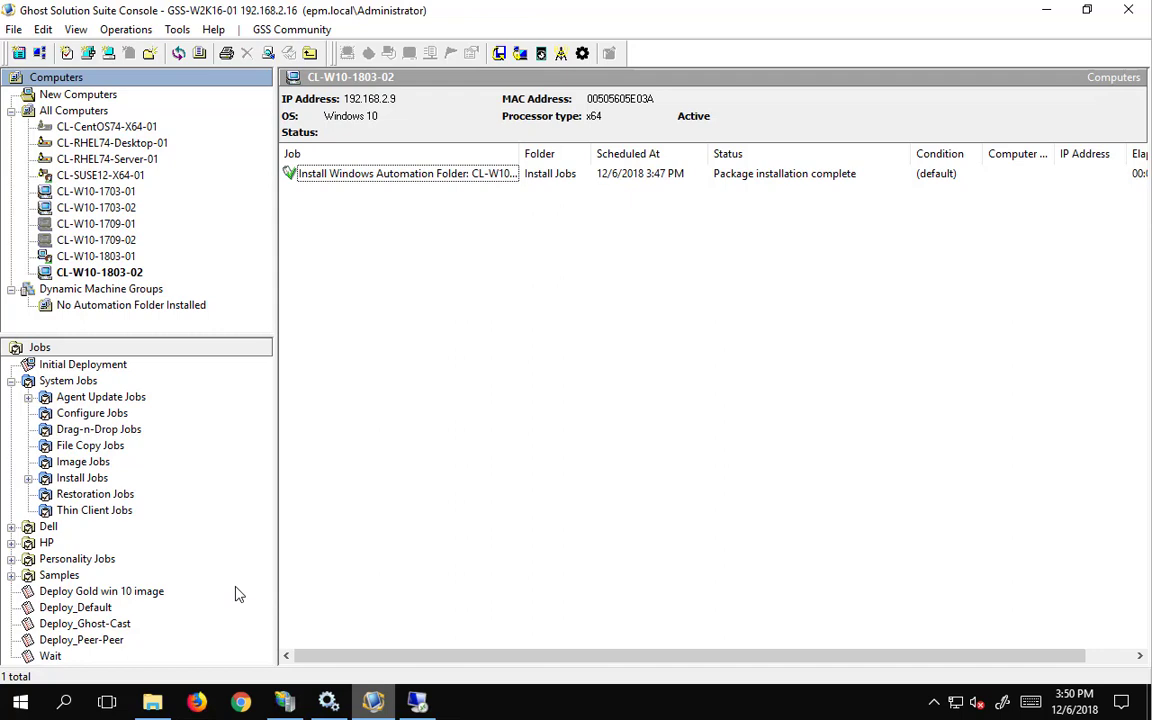
# - Review and modify the Wait job's Wait task settings, including return code options
pyautogui.click(36, 655)
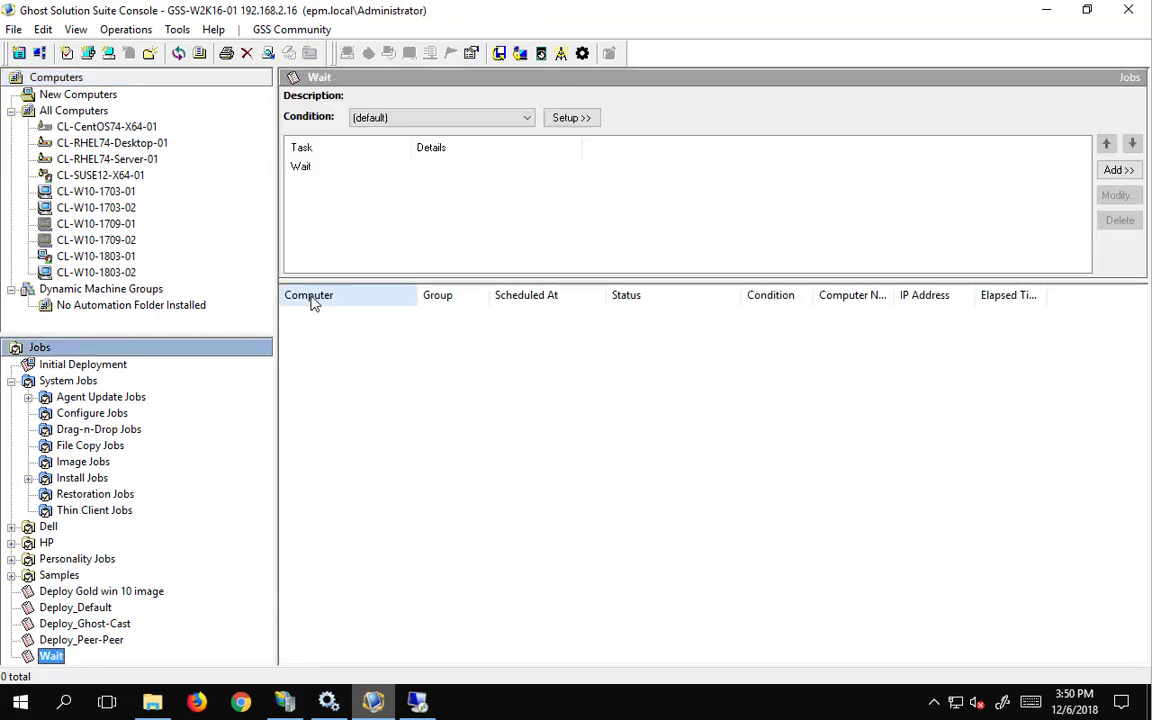
pyautogui.doubleClick(306, 168)
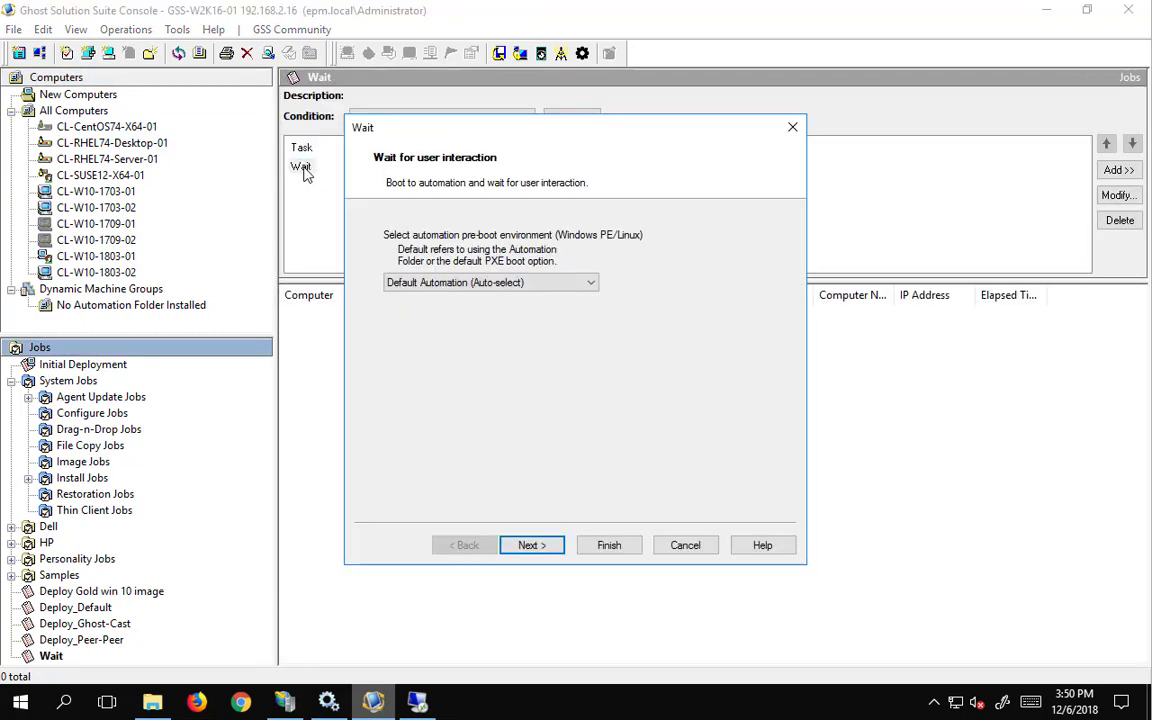
pyautogui.click(535, 546)
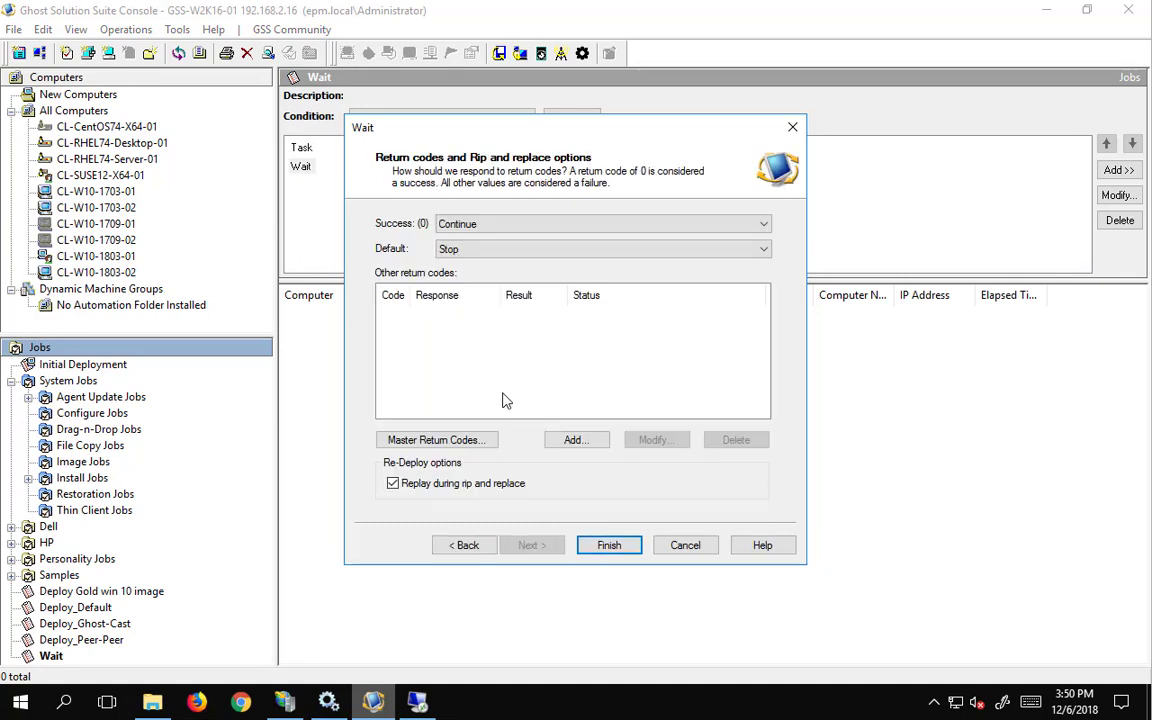
pyautogui.click(609, 545)
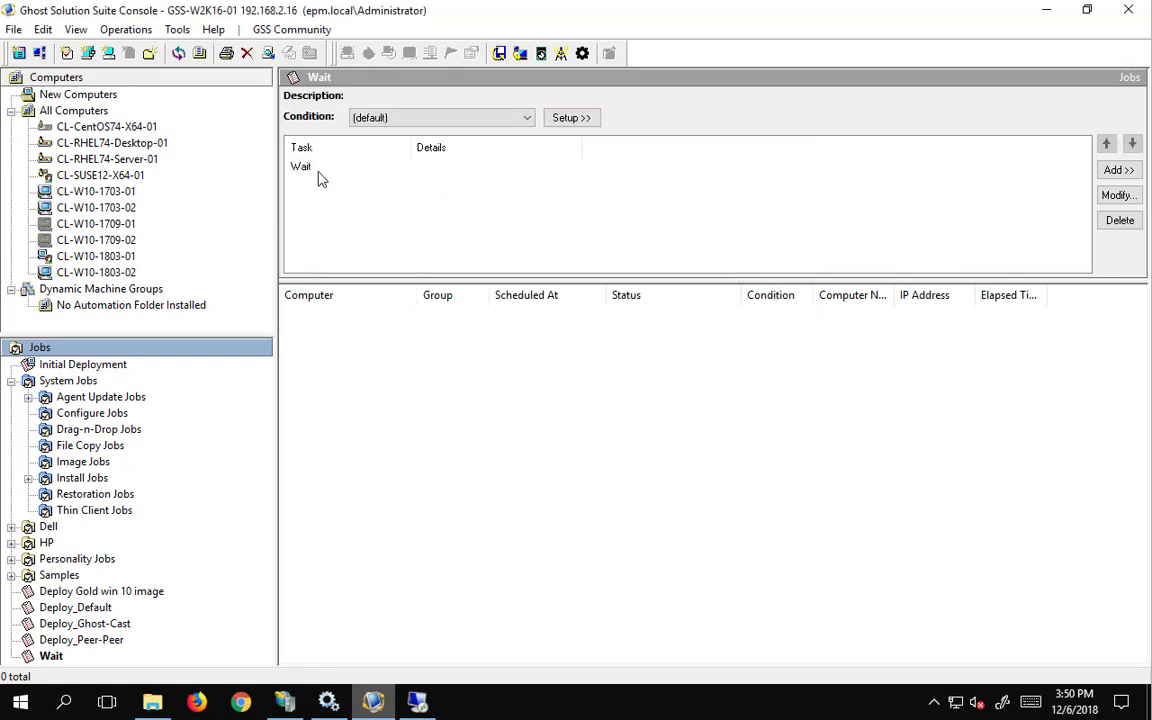
pyautogui.click(305, 168)
pyautogui.click(1116, 195)
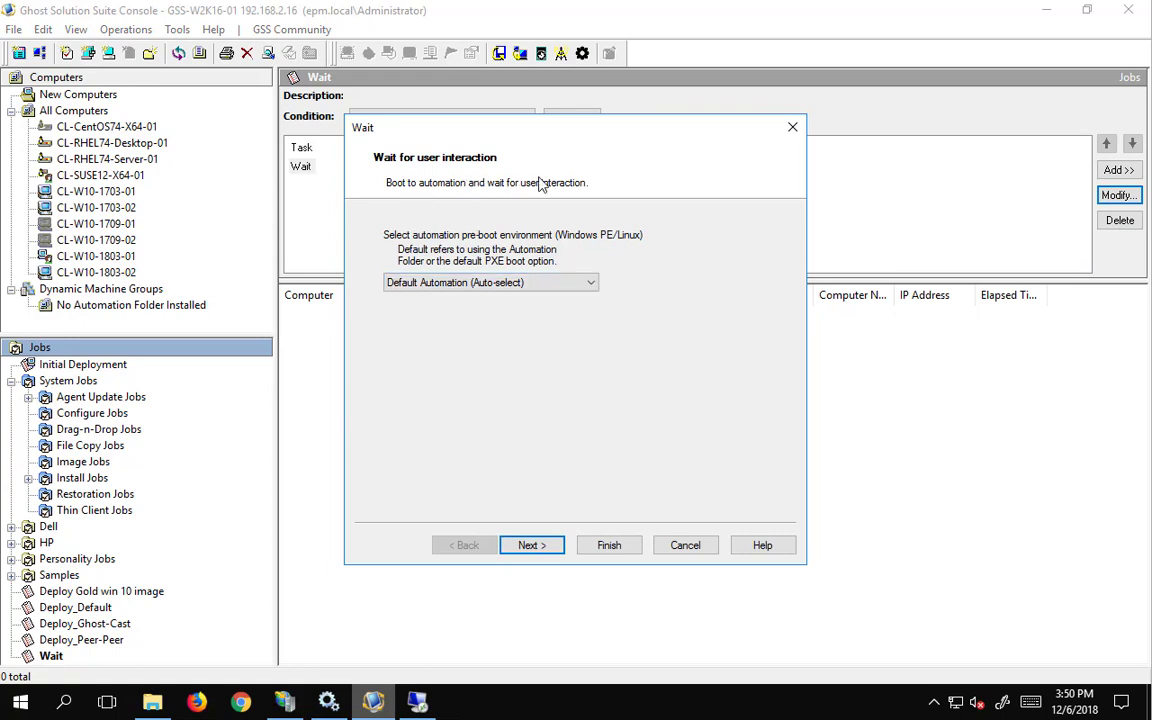
pyautogui.click(532, 546)
pyautogui.click(609, 545)
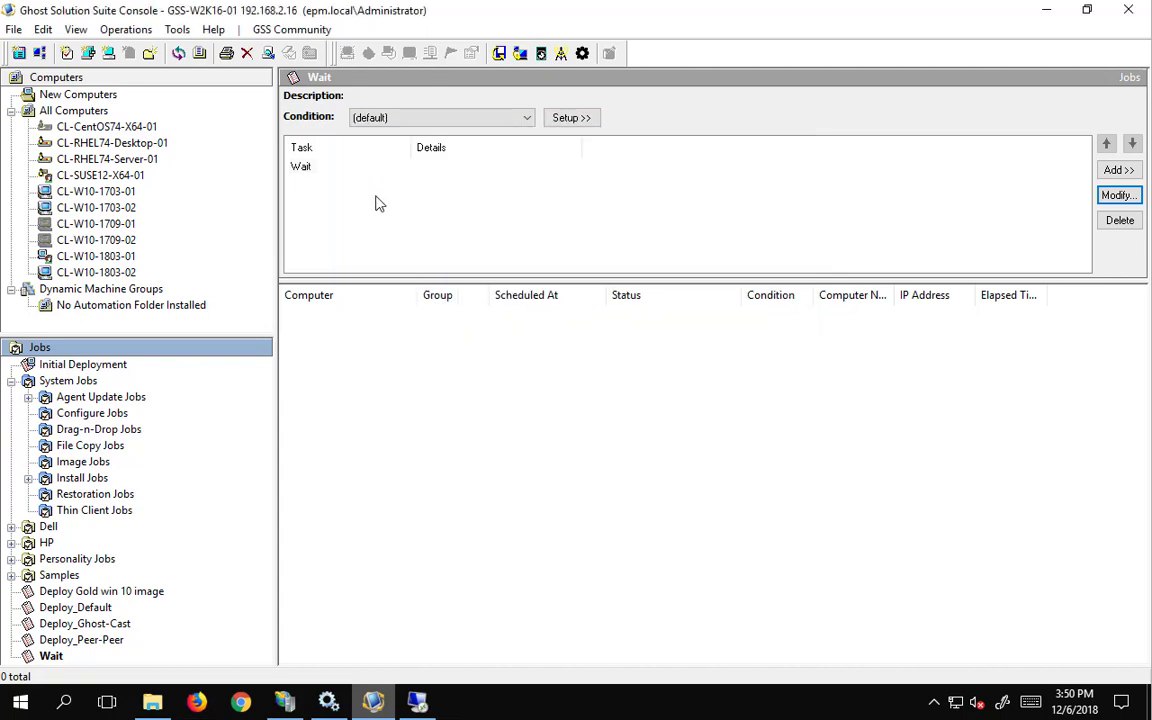
pyautogui.click(303, 167)
# - Drag the Wait job onto CL-W10-1803-01 to schedule it
pyautogui.click(50, 656)
pyautogui.moveTo(155, 287); pyautogui.dragTo(127, 258)
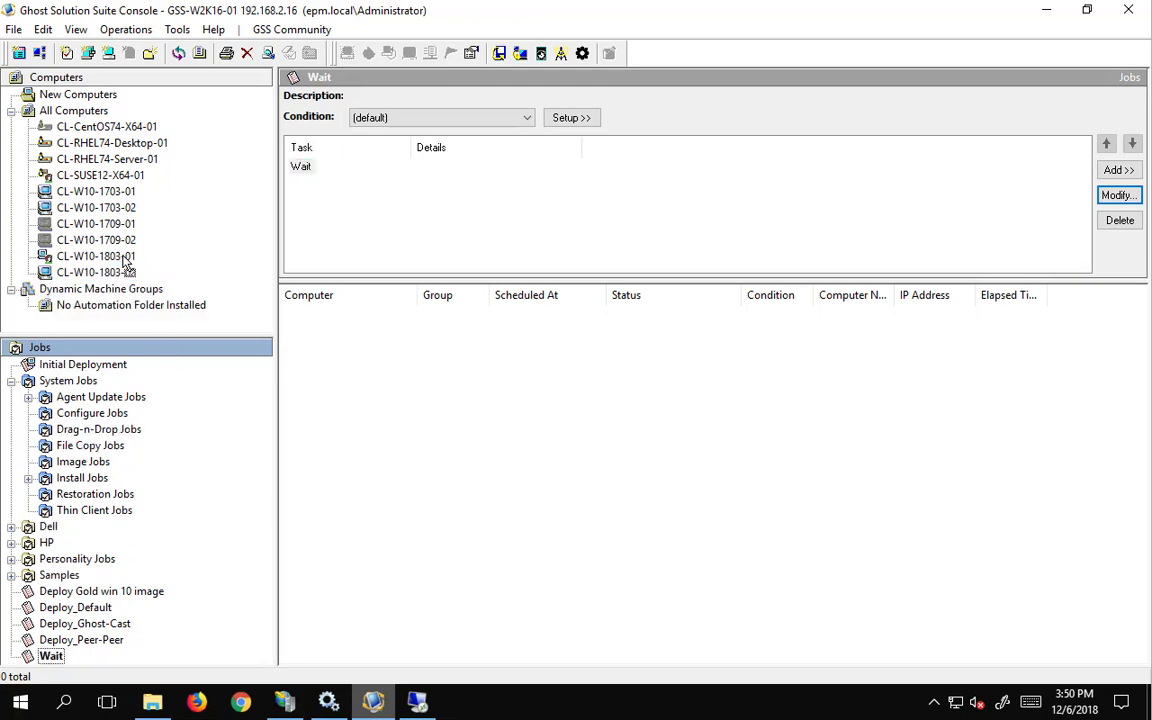
pyautogui.moveTo(124, 259); pyautogui.dragTo(124, 260)
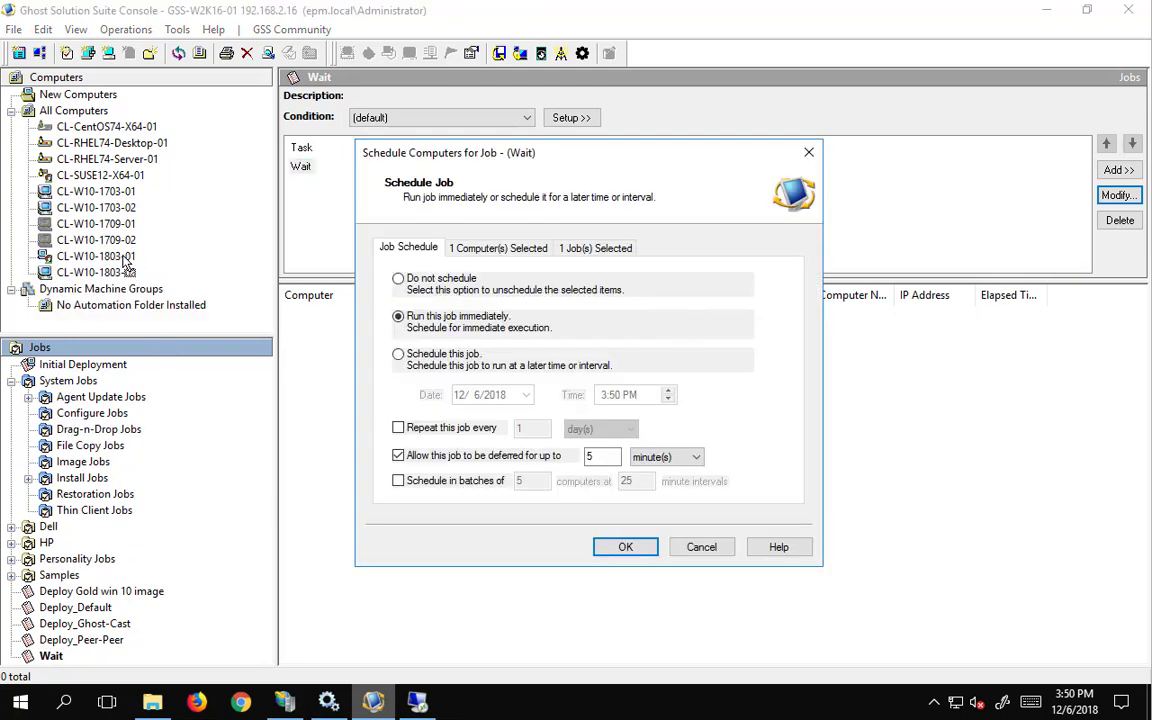
# - Run the Wait job immediately and skip PXE boot so CL-W10-1803-01 enters WinPE
pyautogui.click(625, 549)
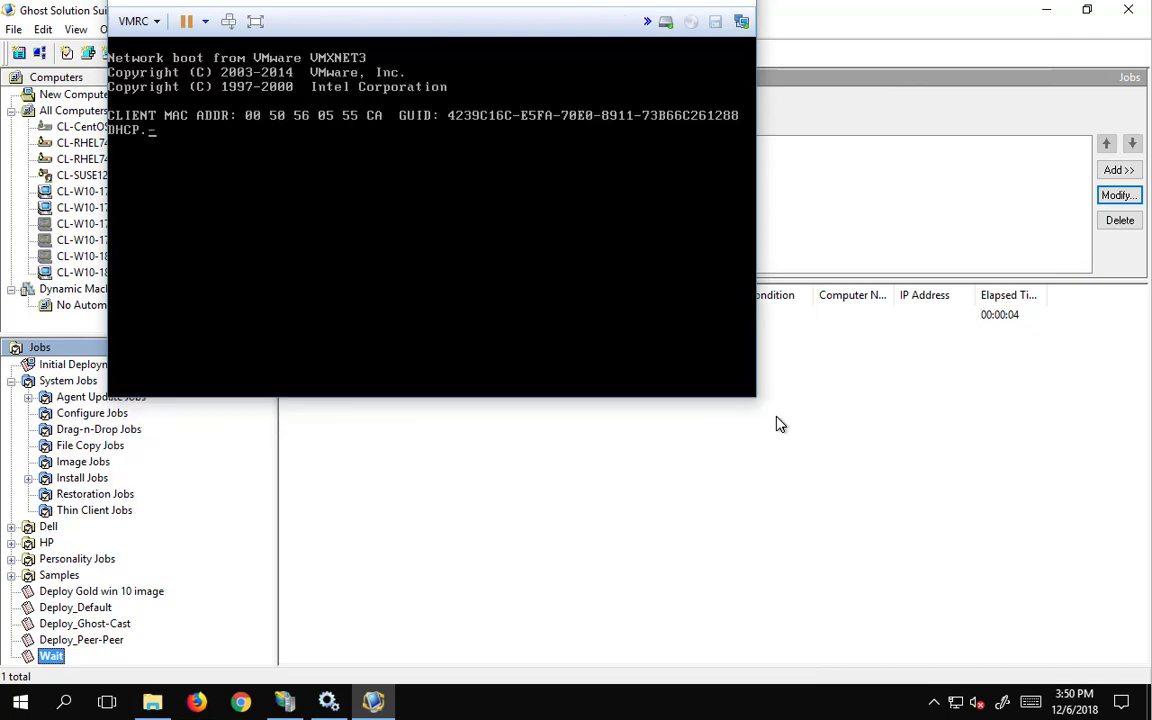
pyautogui.press('Escape')
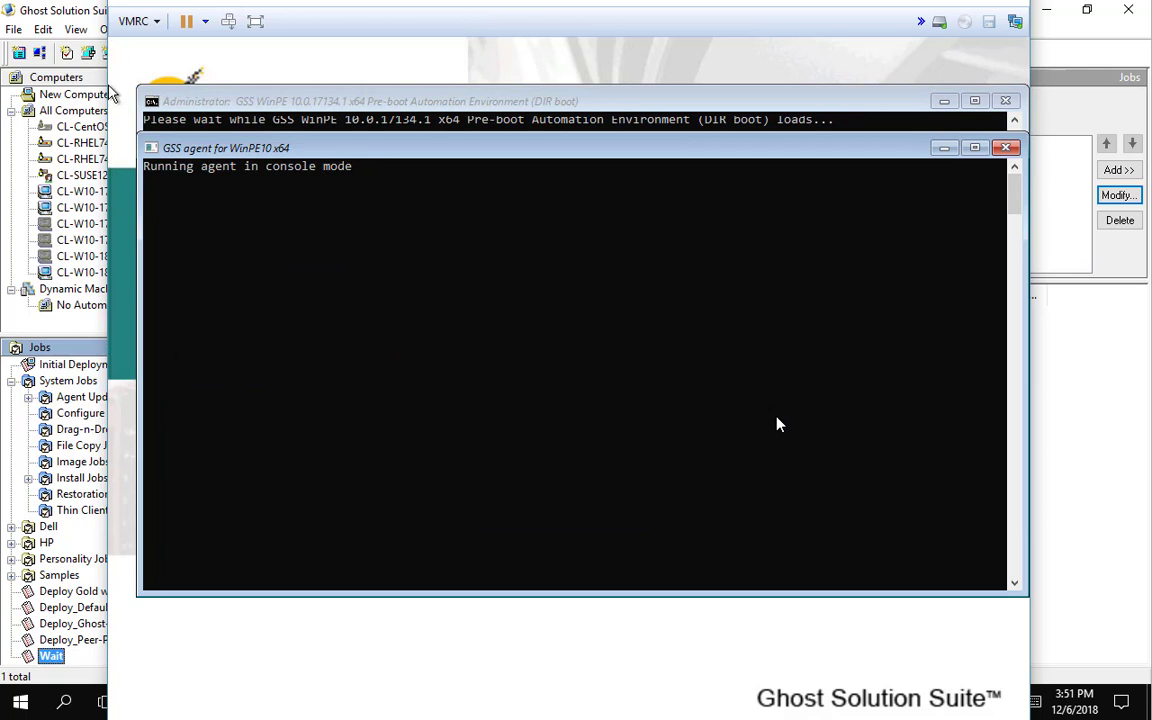
# - Minimize the GSS agent console and ping gss-w2k16-01 from the WinPE prompt
pyautogui.click(378, 310)
pyautogui.hotkey('alt', 'Return')
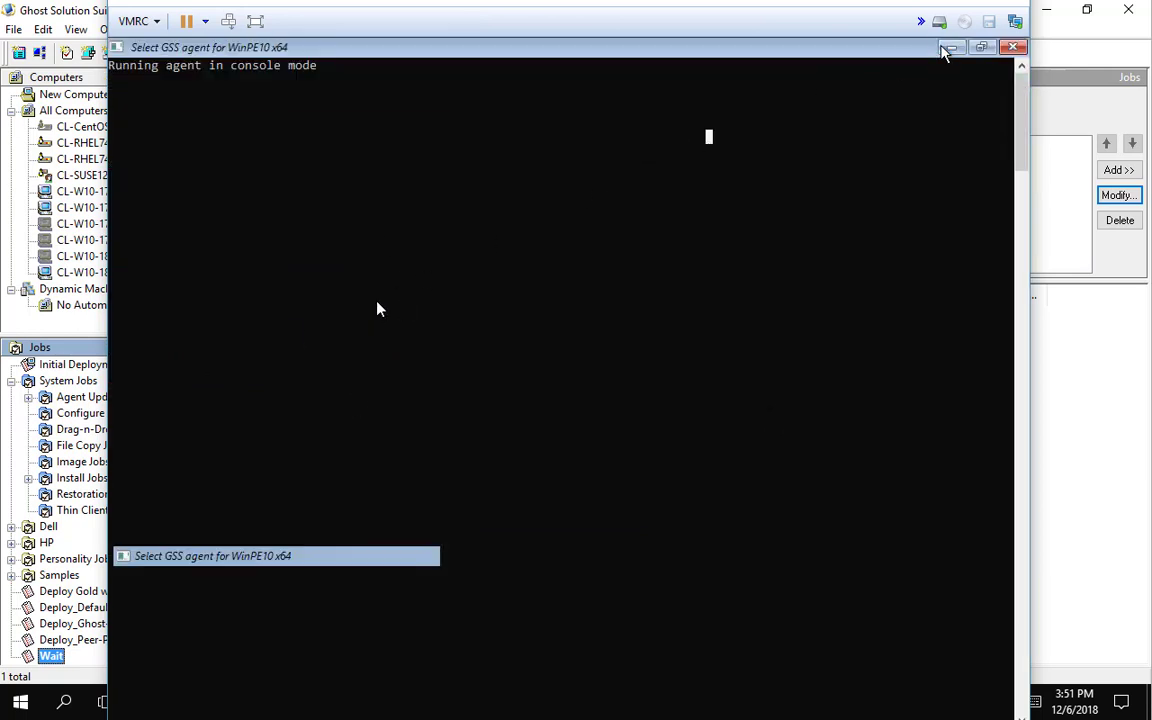
pyautogui.click(948, 48)
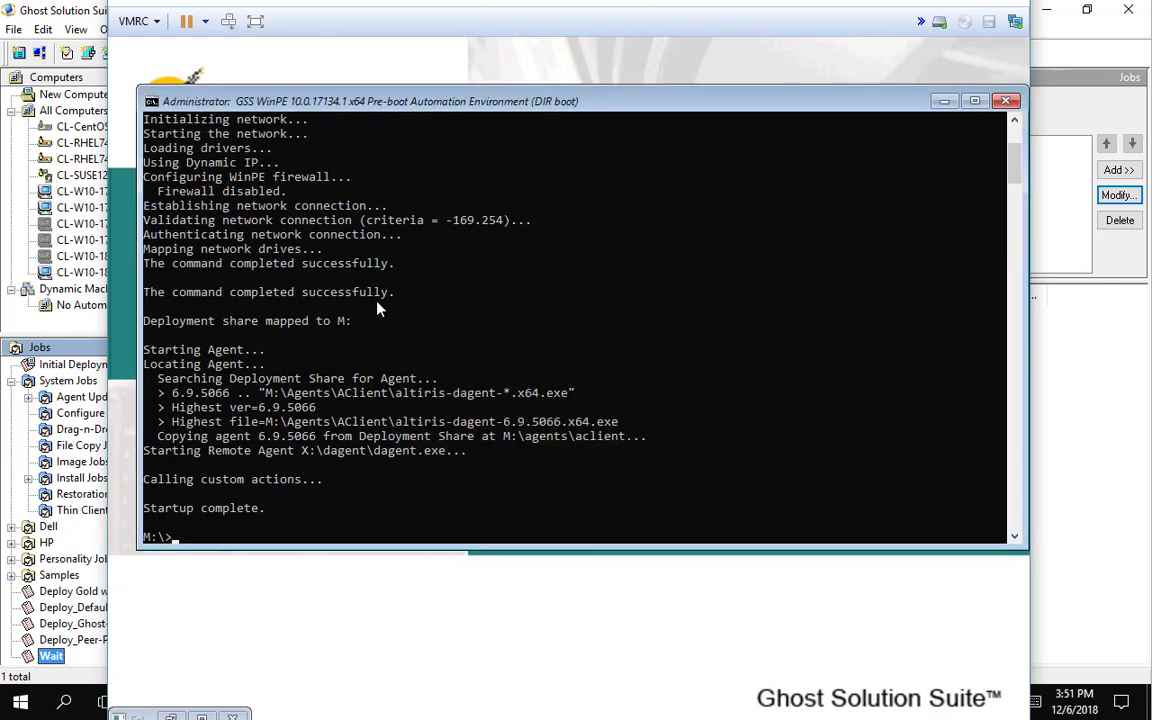
pyautogui.write('ping gss-w2k16-01')
pyautogui.press('Return')
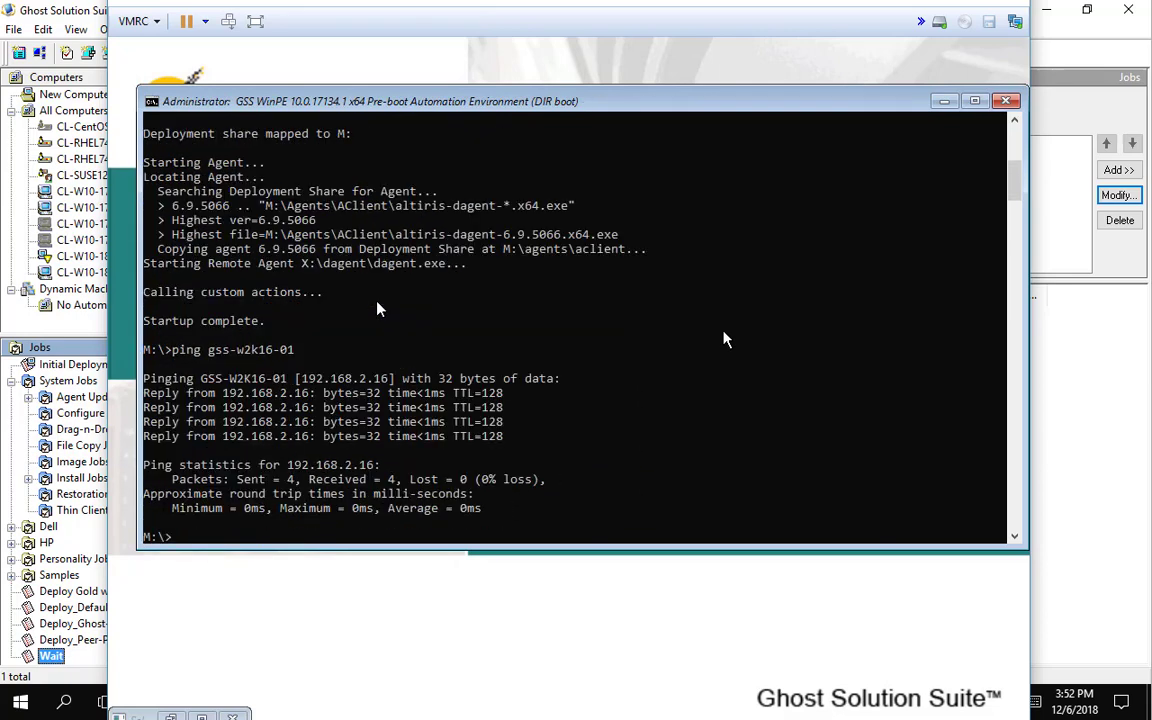
# - List the M: deployment share with dir, review the output, and close VMRC
pyautogui.write('m')
pyautogui.press('BackSpace')
pyautogui.write('dir')
pyautogui.press('Return')
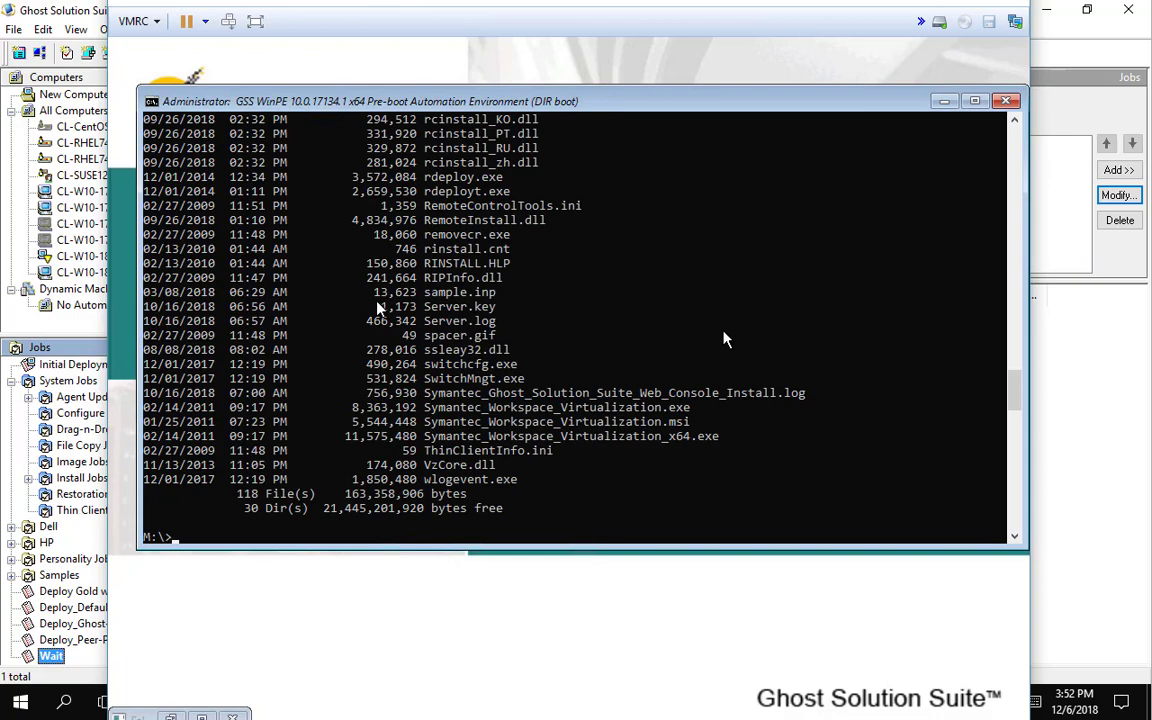
pyautogui.scroll(15, 645, 355)
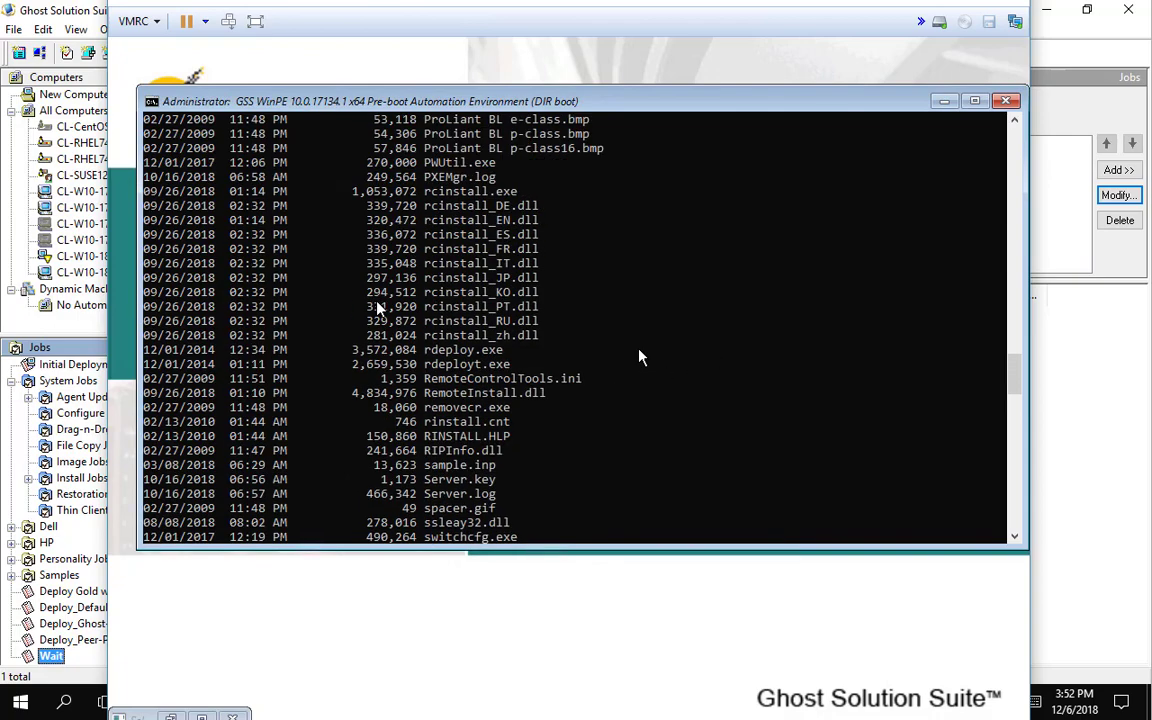
pyautogui.scroll(20, 641, 357)
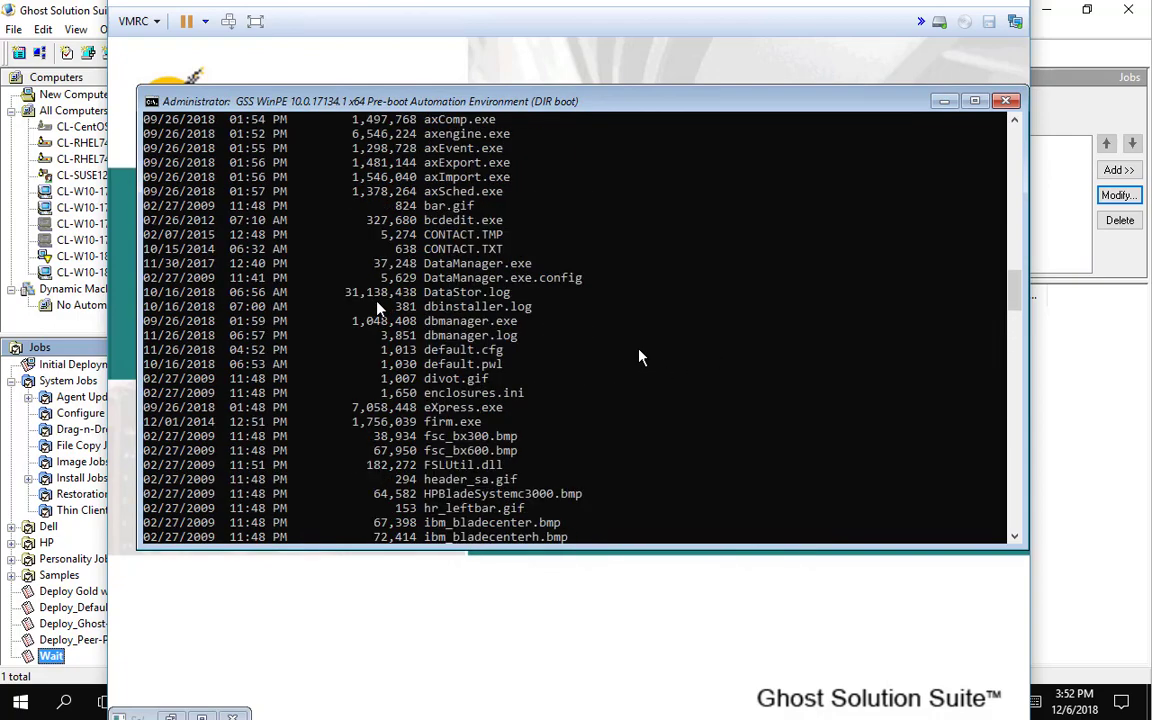
pyautogui.scroll(7, 640, 357)
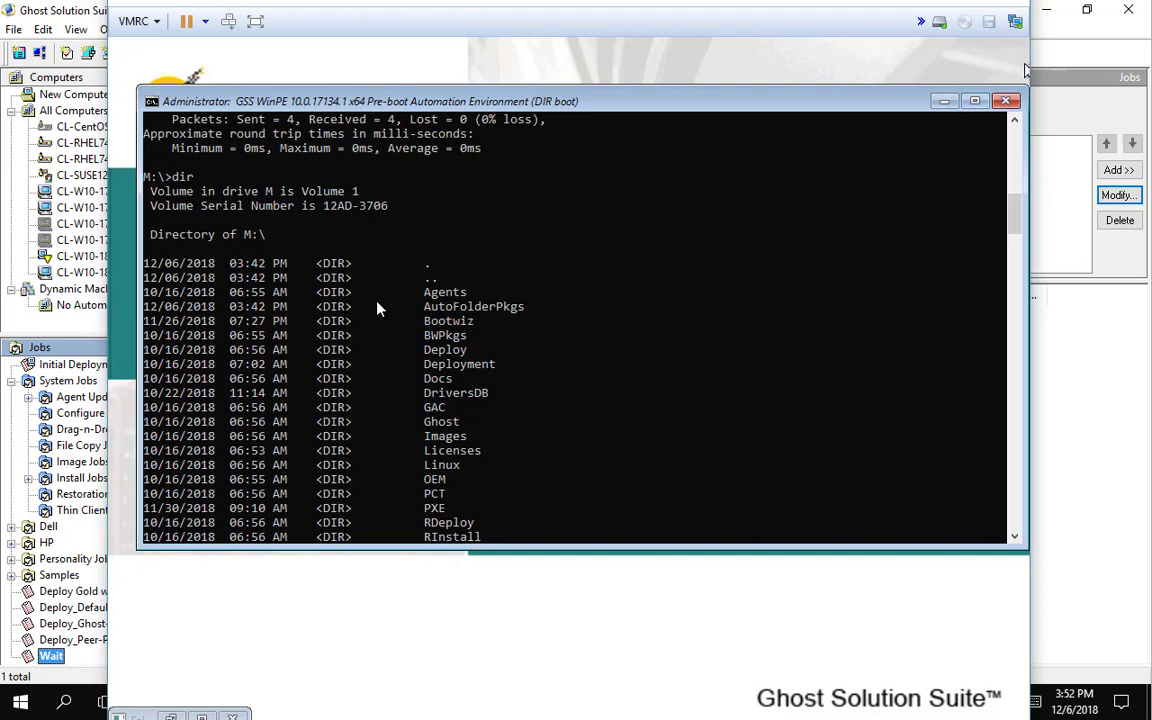
pyautogui.click(1038, 62)
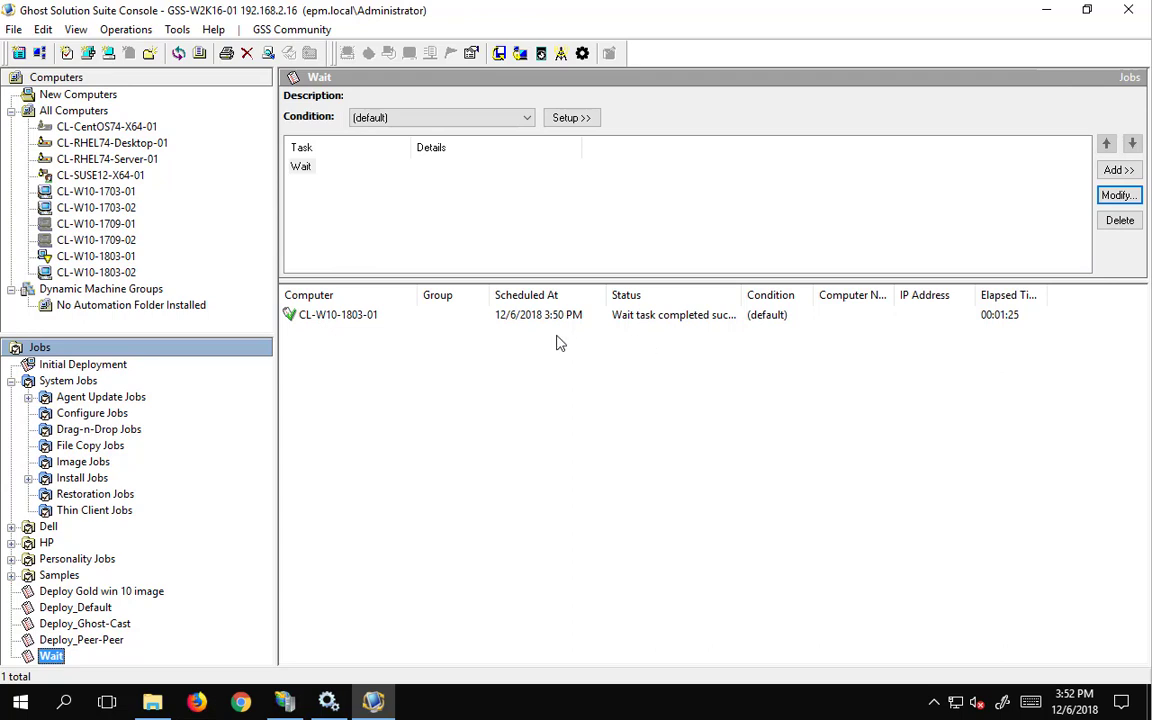
# - Check CL-W10-1803-01's Wait status, then bring up CL-W10-1803-02's Advanced actions
pyautogui.click(57, 260)
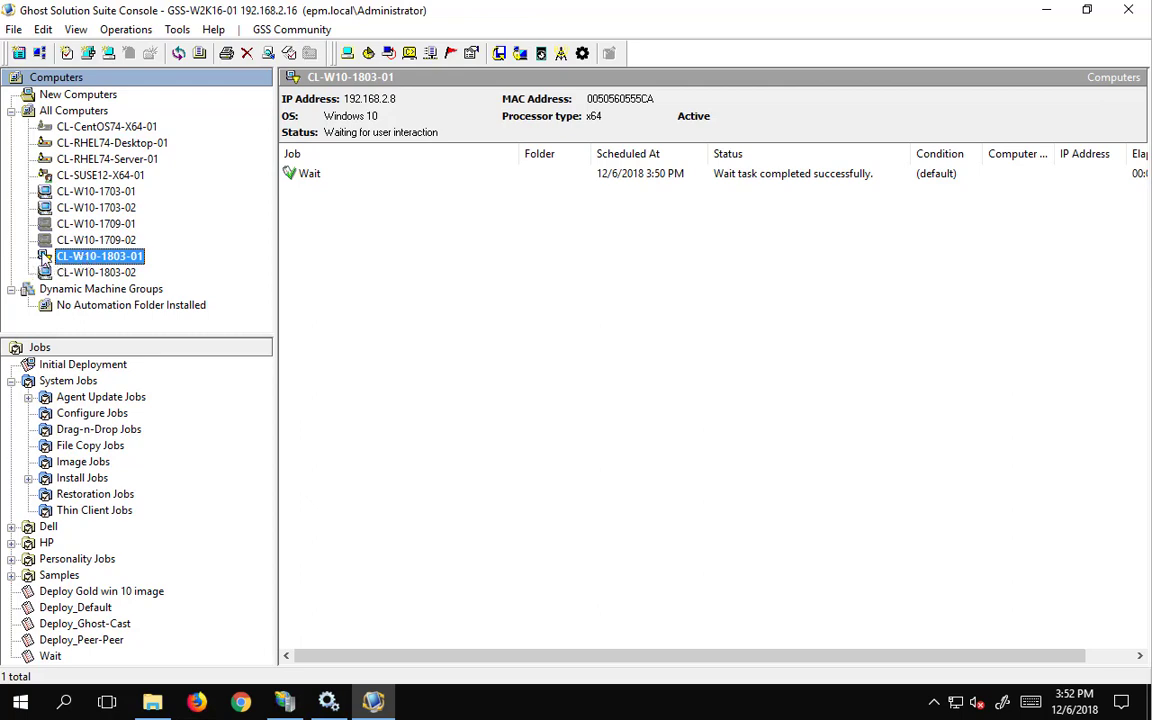
pyautogui.click(48, 274)
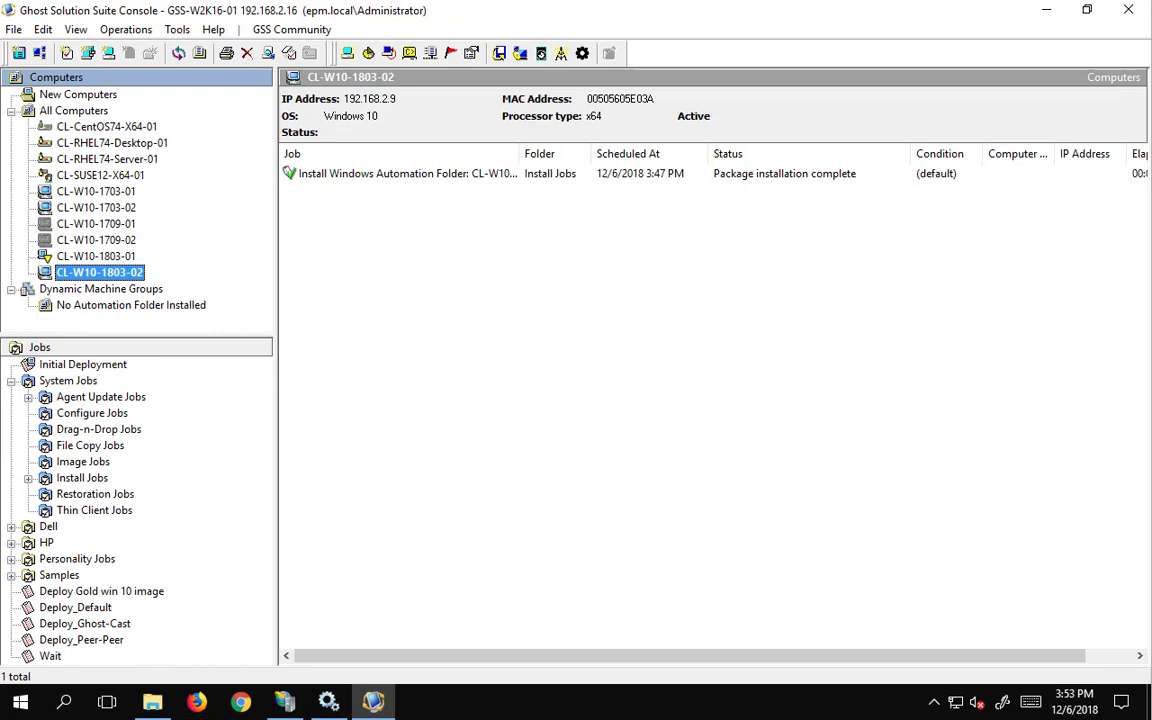
pyautogui.rightClick(83, 273)
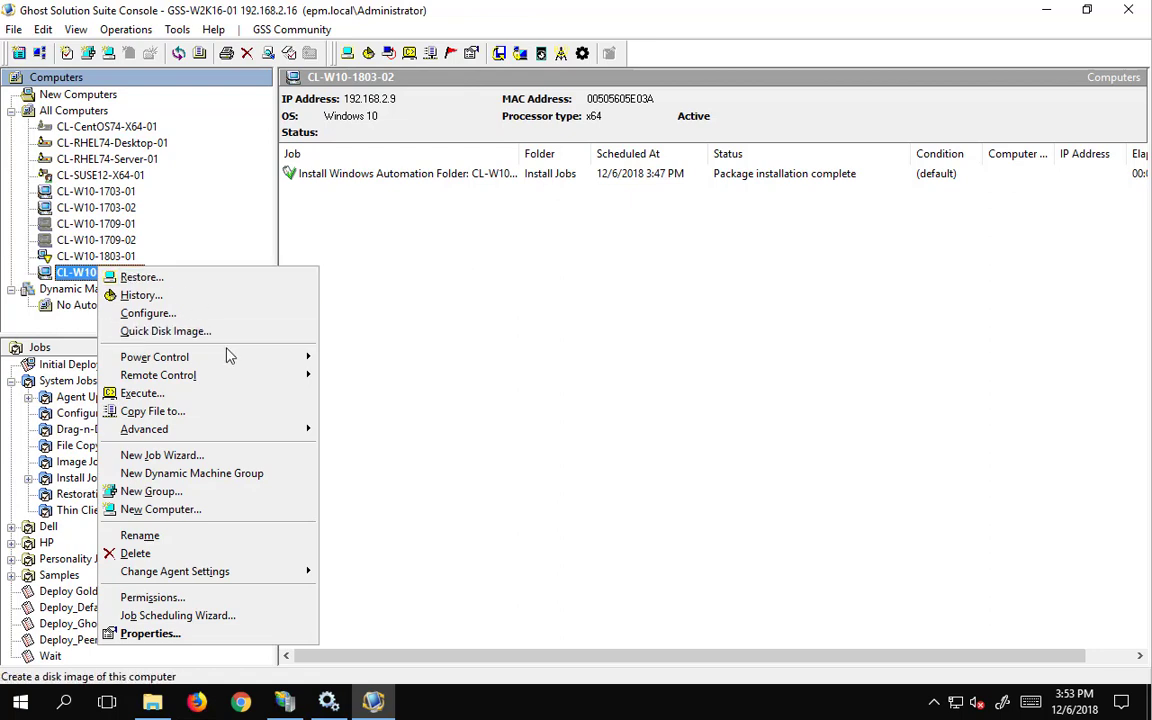
pyautogui.moveTo(250, 431)
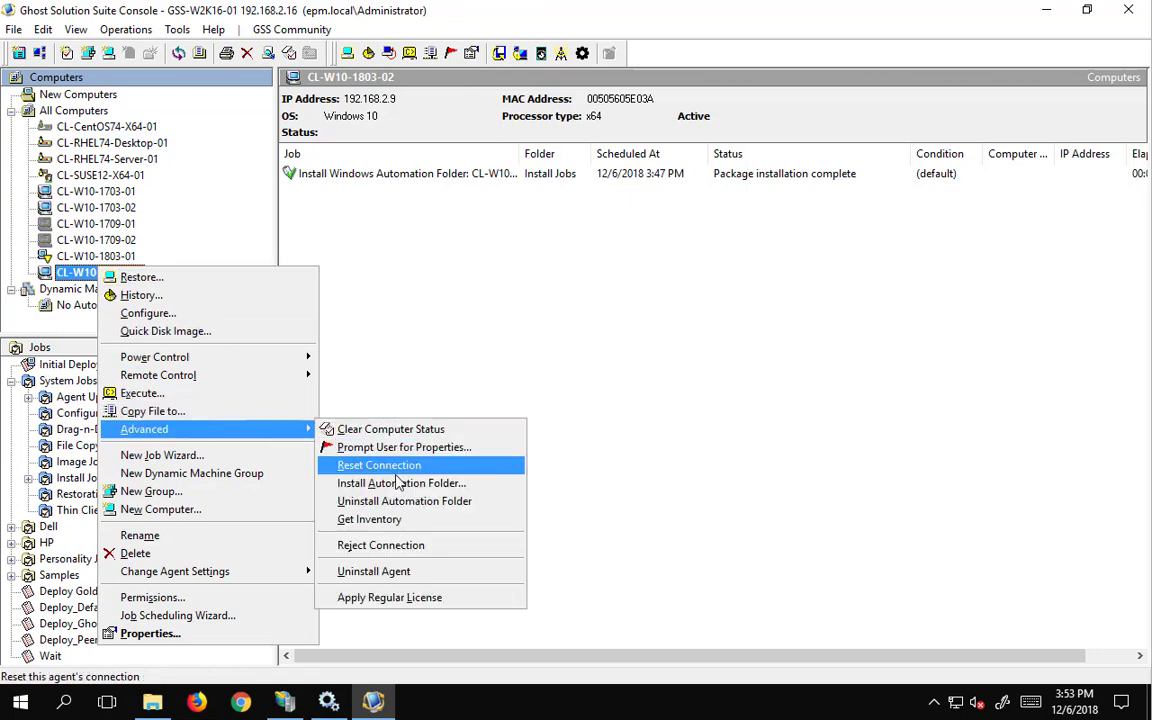